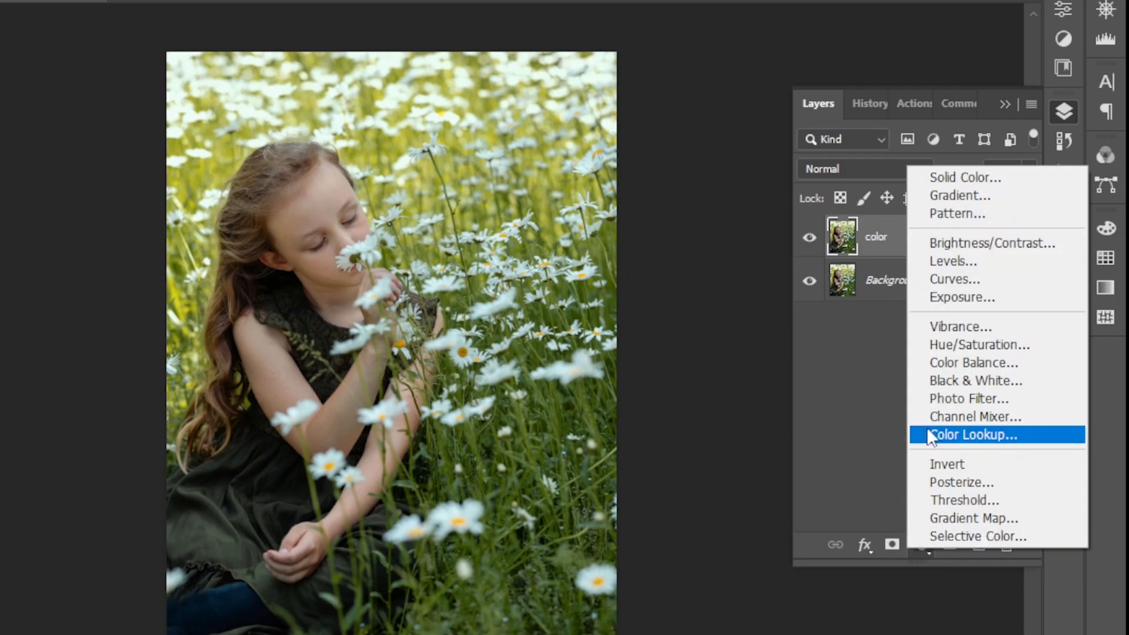
- Add a Curves adjustment above the color layer, darkening shadows from input 51 to output 35 and brightening highlights from 183 to 205
left_click(936, 280)
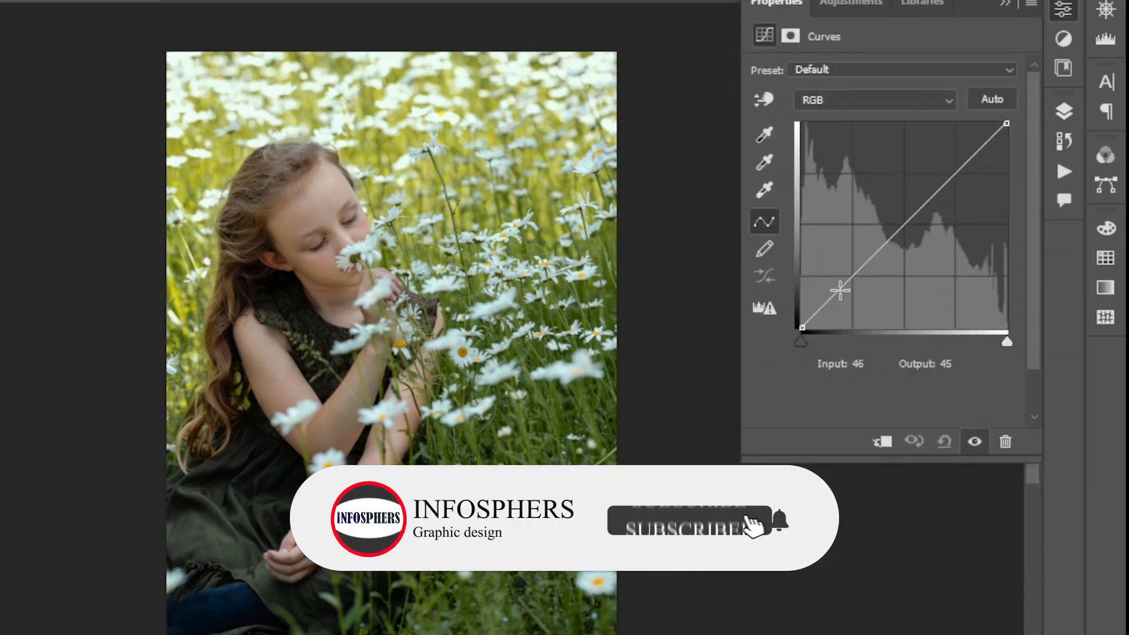
left_click_drag(839, 291, 842, 299)
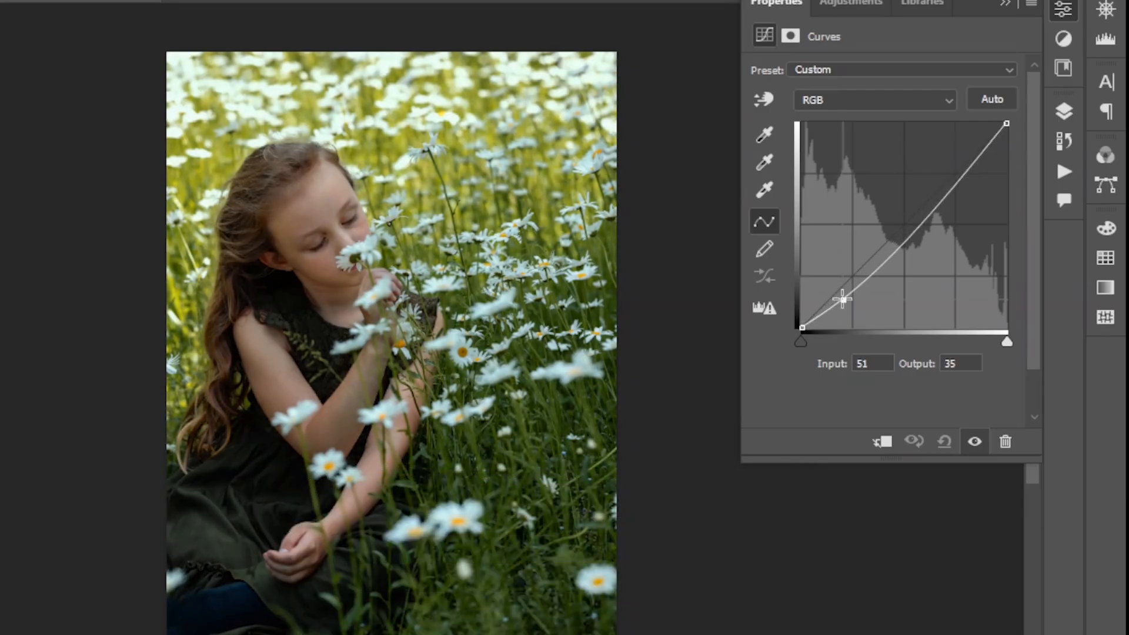
left_click(952, 175)
left_click_drag(952, 175, 948, 164)
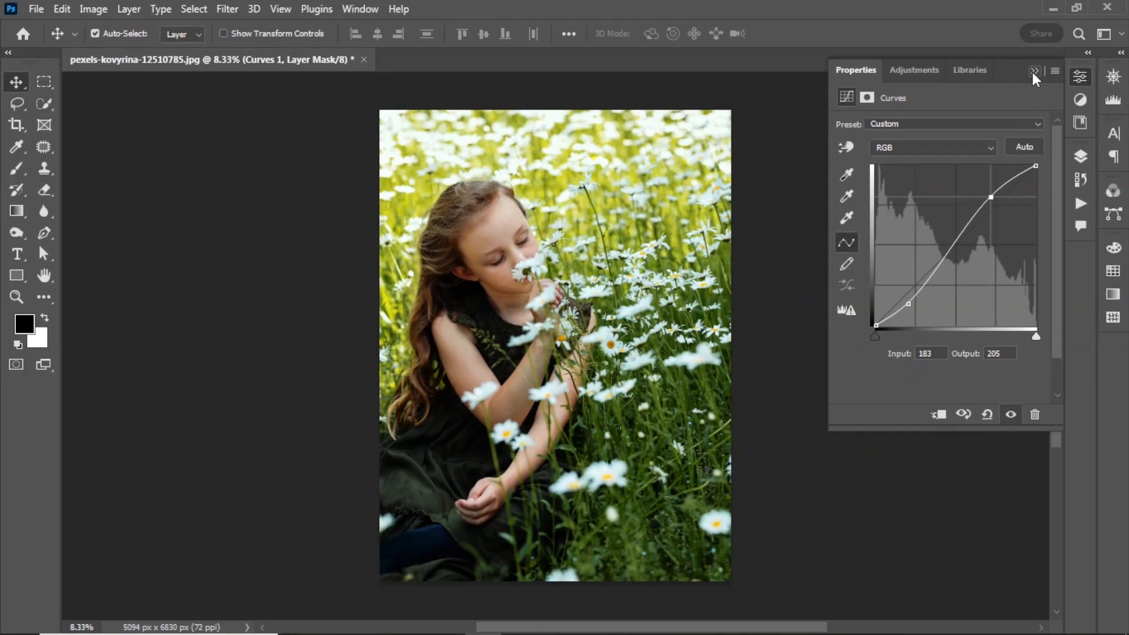
left_click(1035, 71)
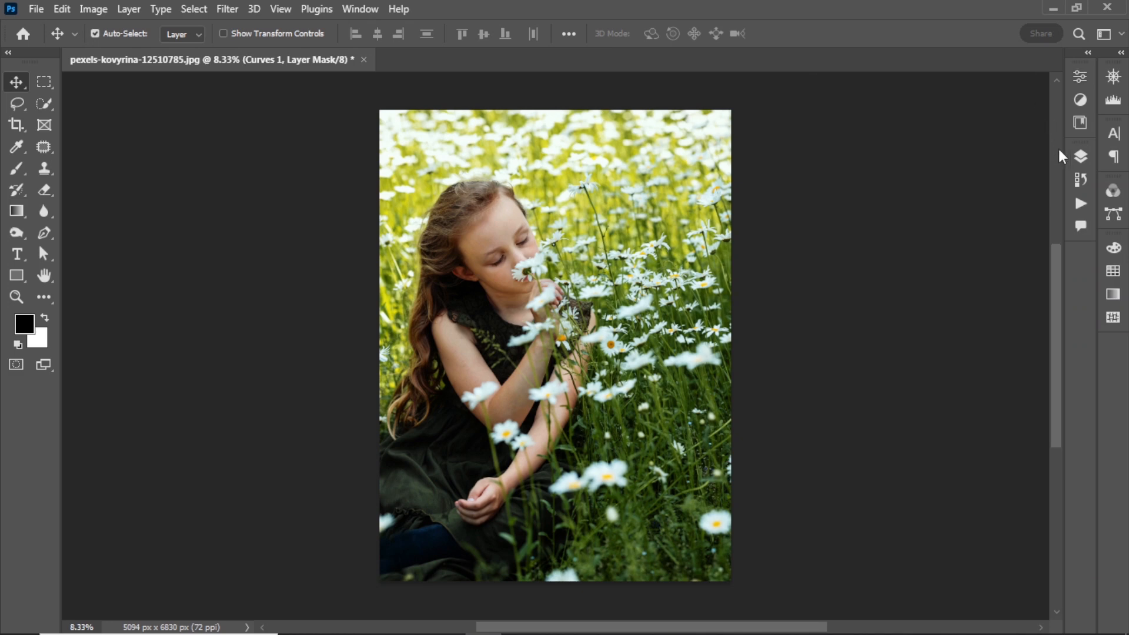
- Toggle the visibility of the Curves adjustment layer to compare the photo before and after
left_click(1080, 156)
left_click(882, 255)
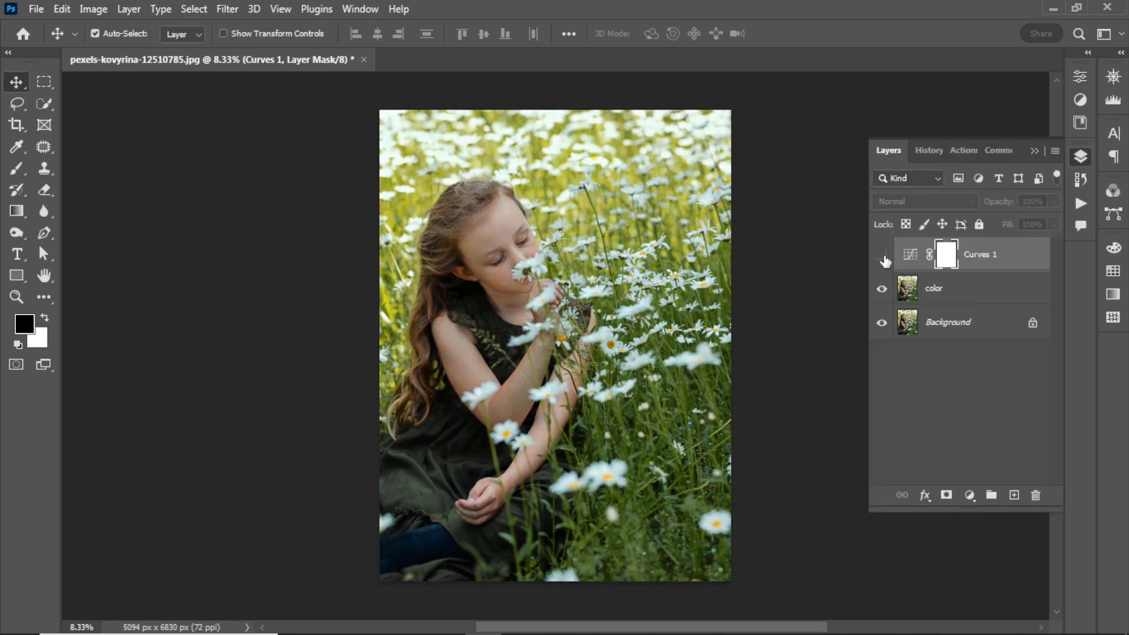
left_click(881, 255)
left_click(882, 255)
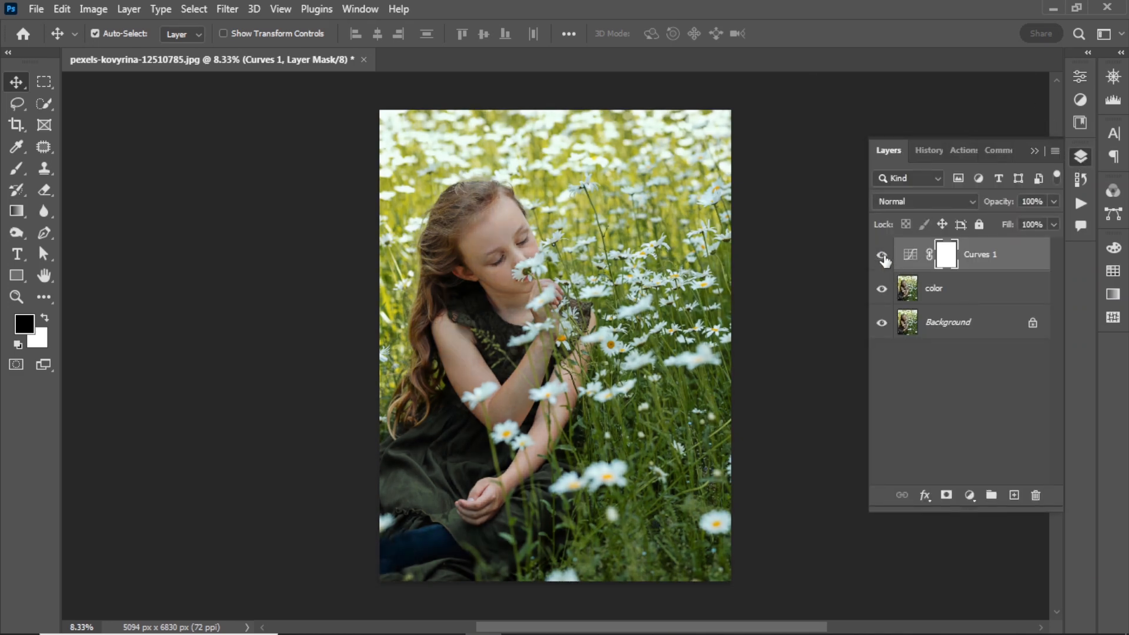
left_click(882, 255)
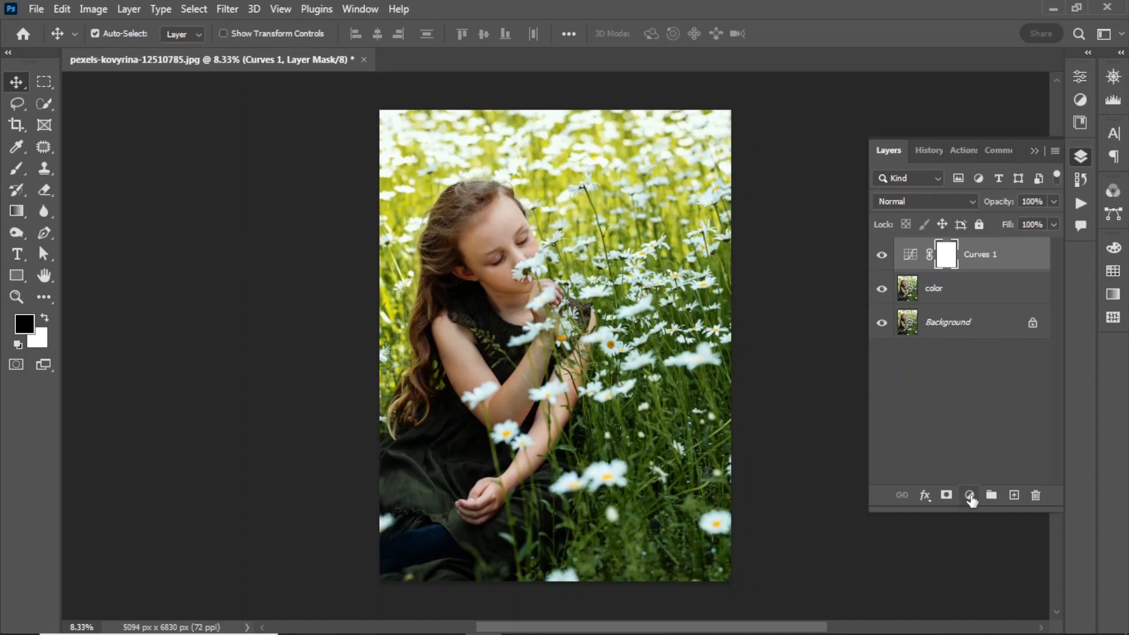
- Add a Color Balance adjustment layer and set its Shadows to Cyan-Red -20, Magenta-Green +30 and Yellow-Blue -10
left_click(969, 495)
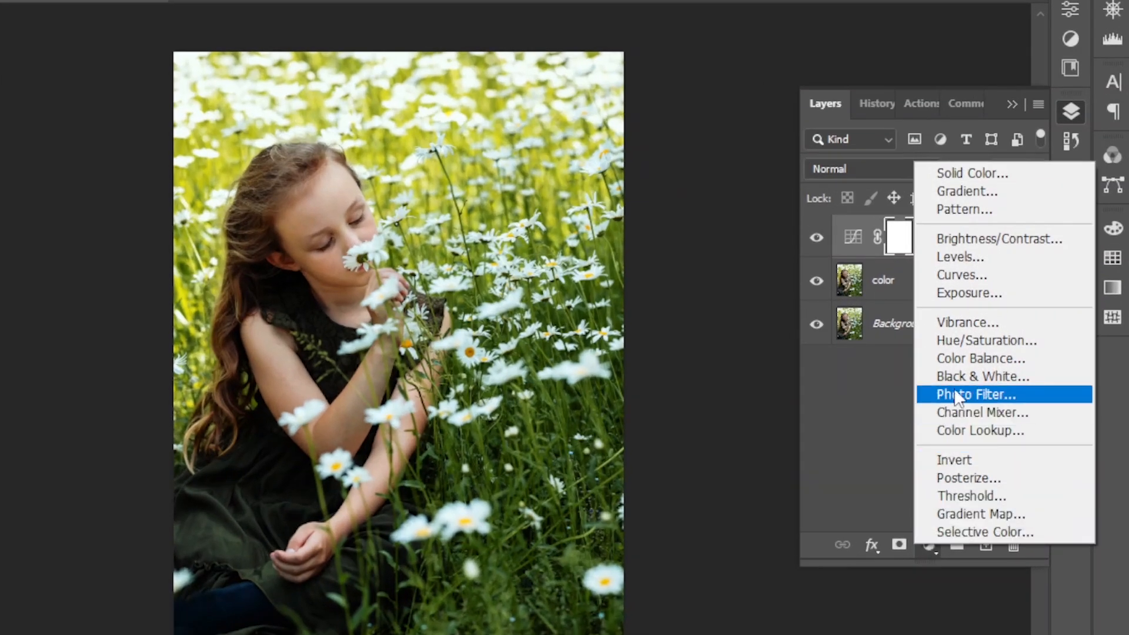
left_click(957, 359)
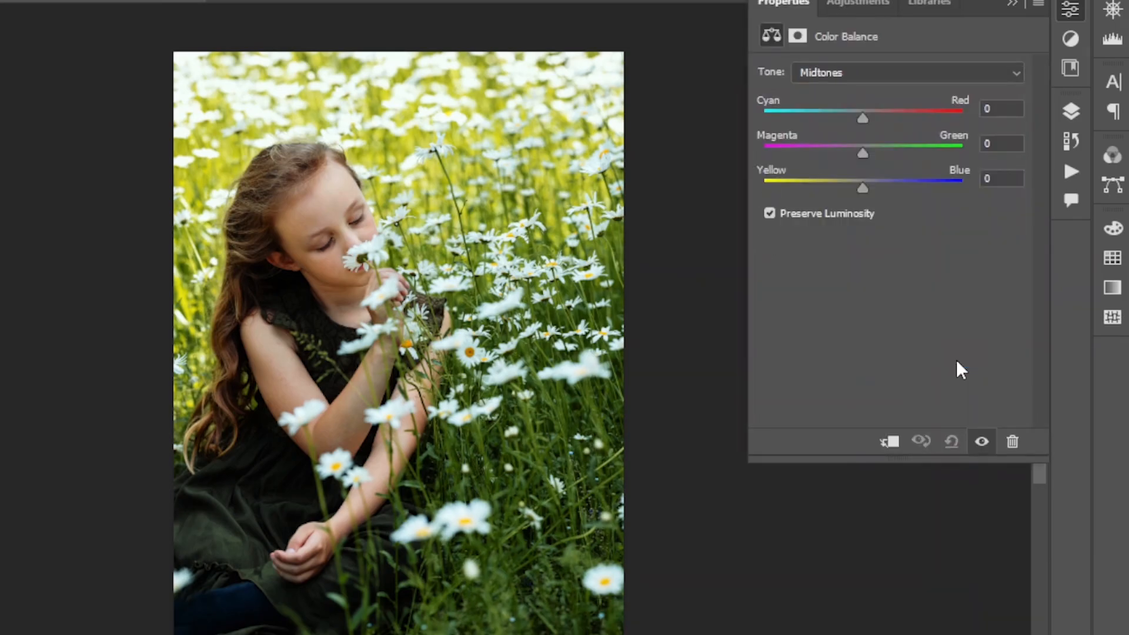
left_click(870, 73)
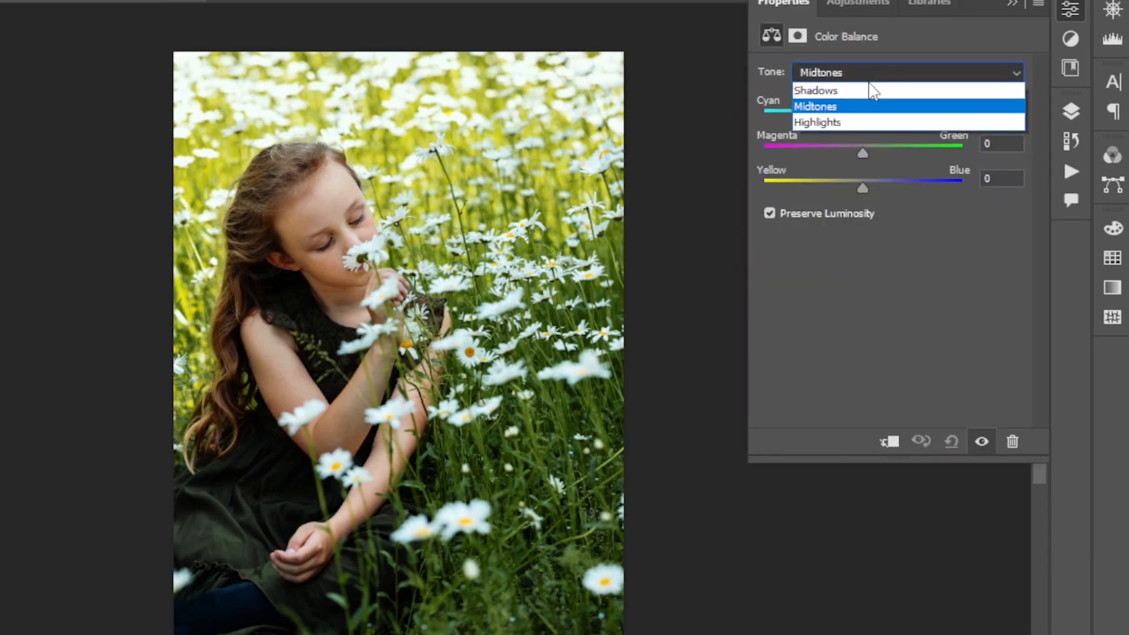
left_click(870, 89)
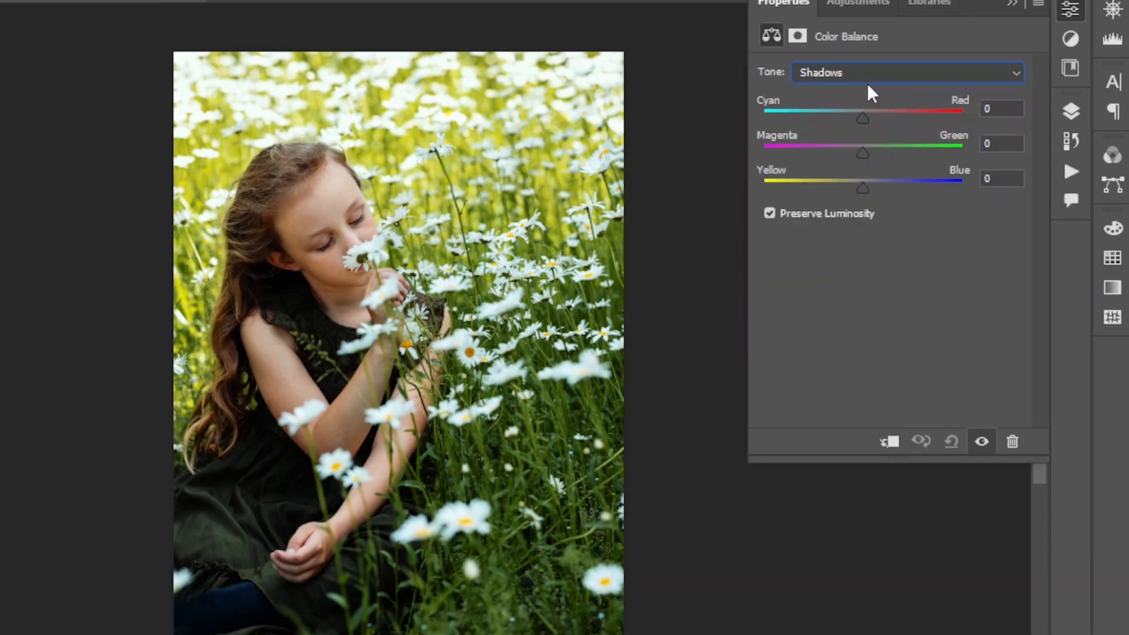
left_click(995, 108)
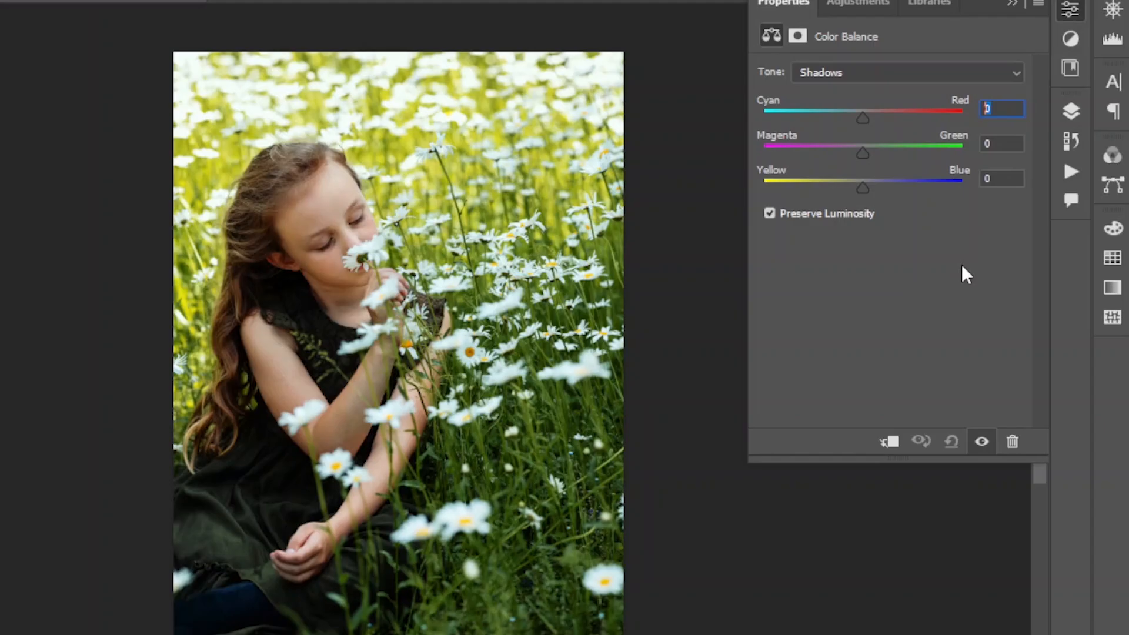
type("-20")
left_click(991, 143)
type("30")
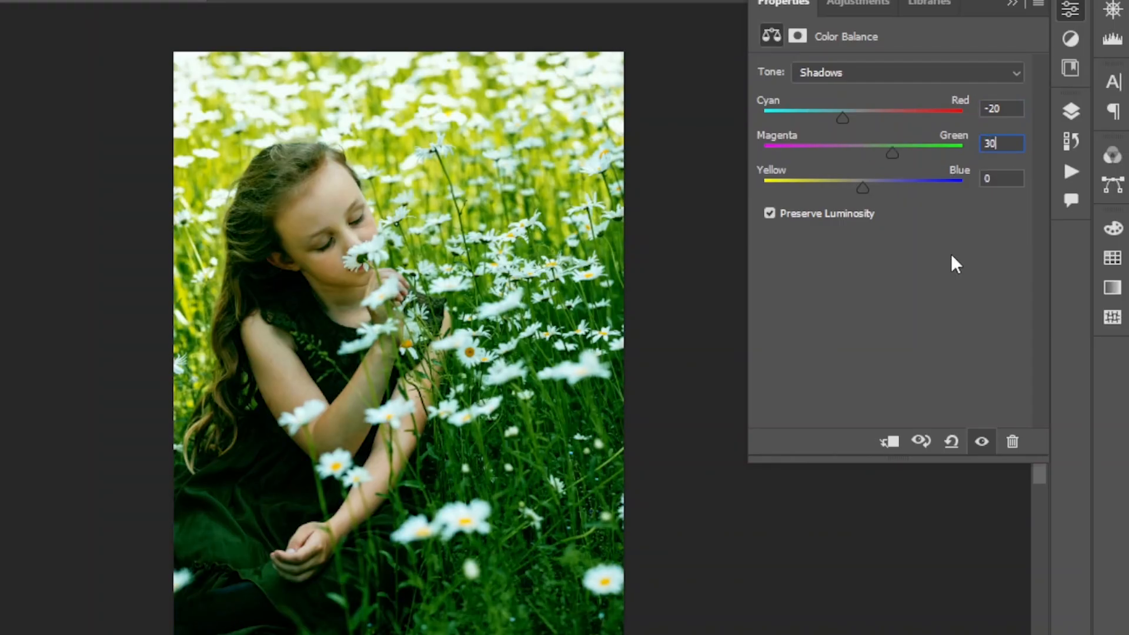
left_click(1002, 177)
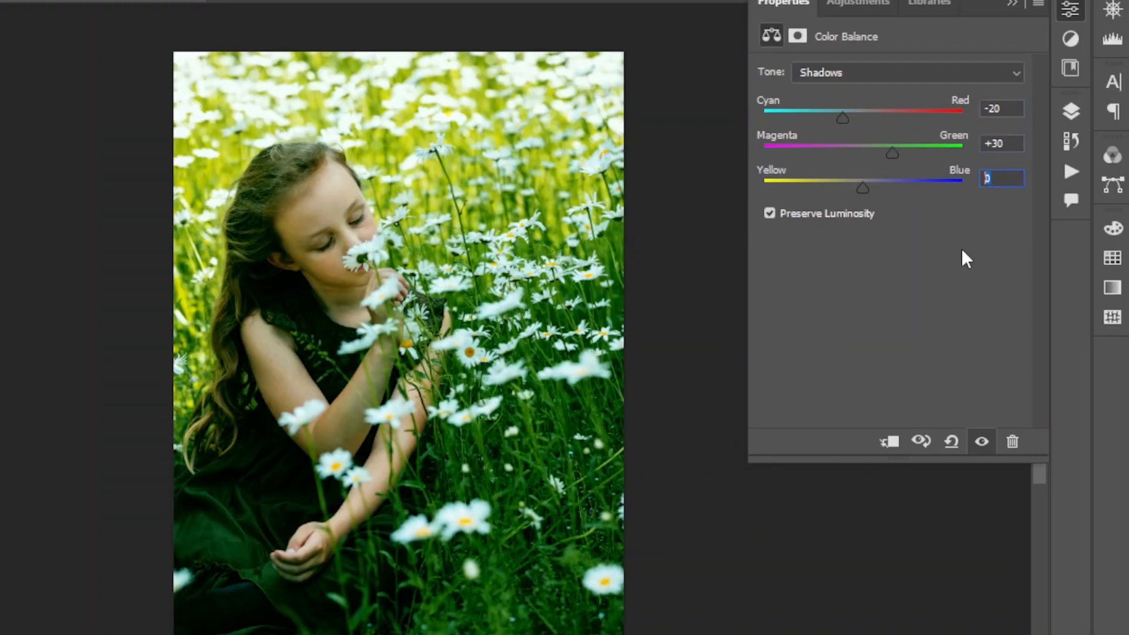
type("-10")
- Set the Color Balance Midtones to Cyan-Red -10, Magenta-Green +20 and Yellow-Blue -5
left_click(911, 73)
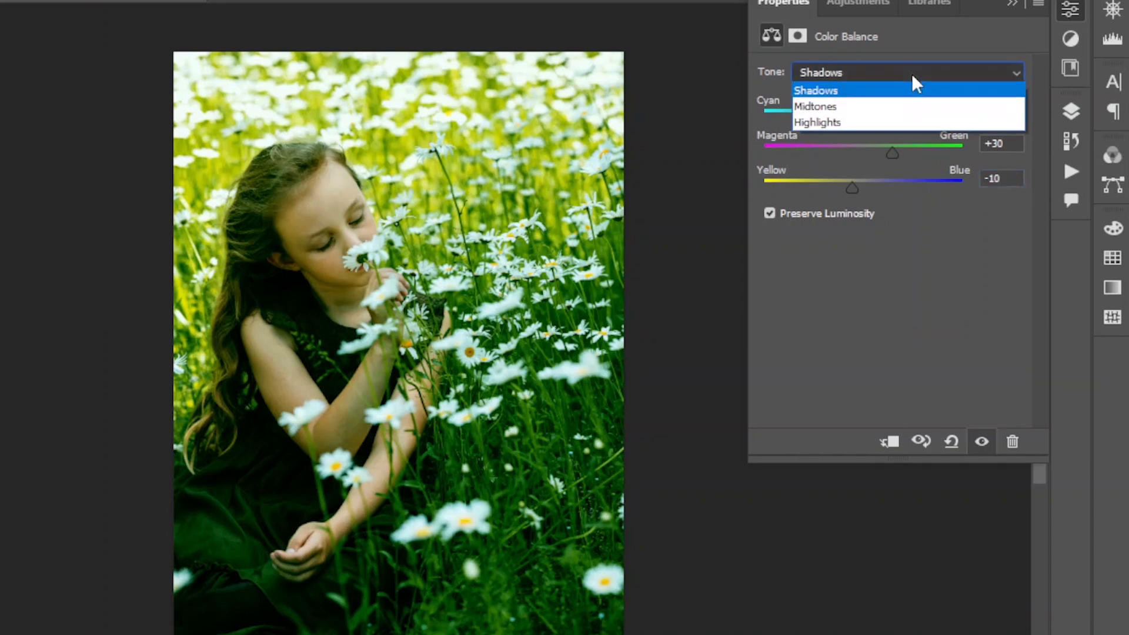
left_click(911, 107)
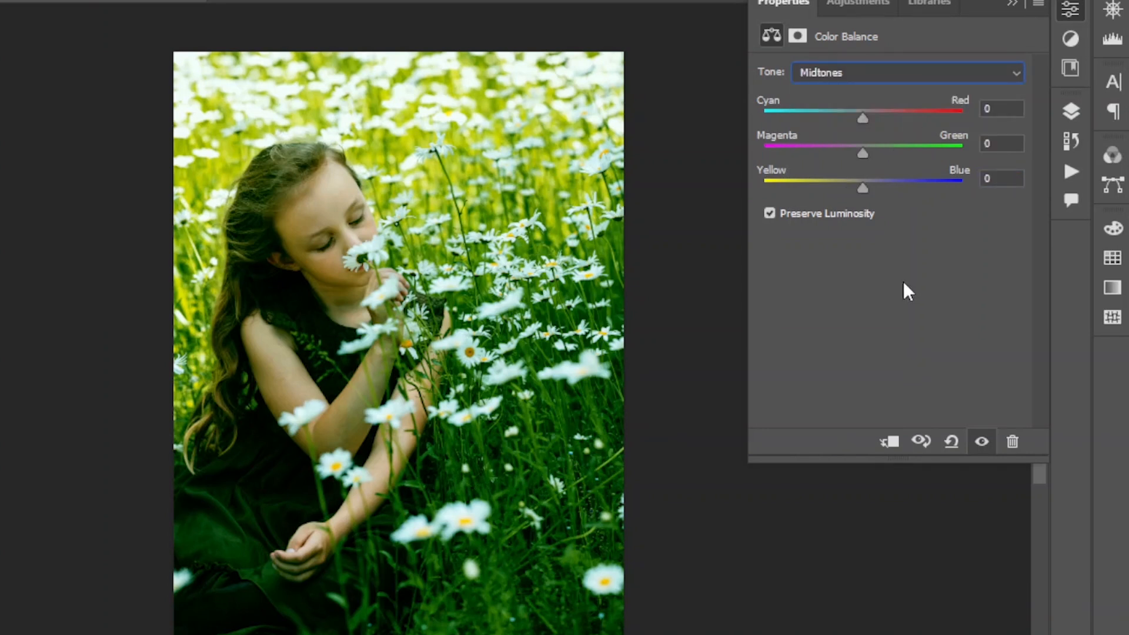
key("Tab")
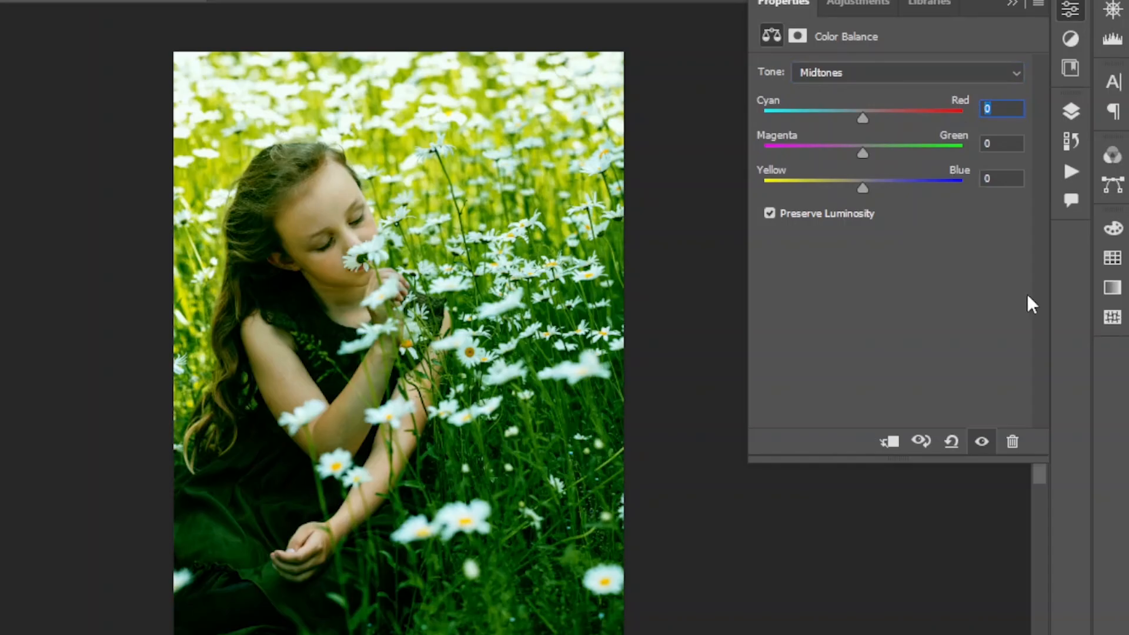
type("-10")
left_click(1002, 142)
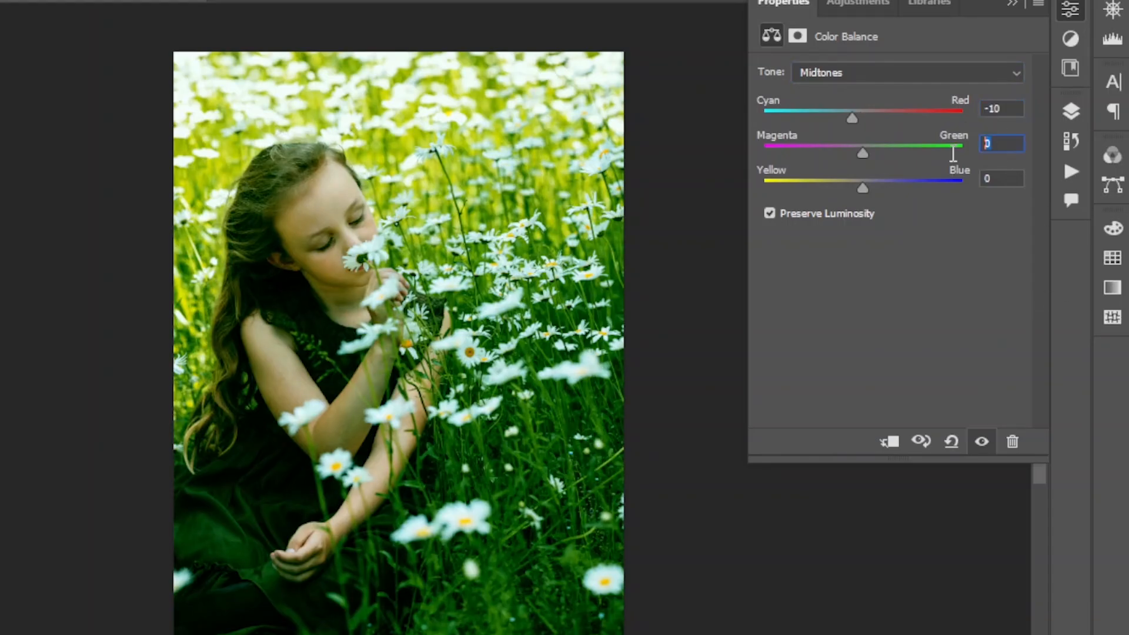
type("20")
key("Tab")
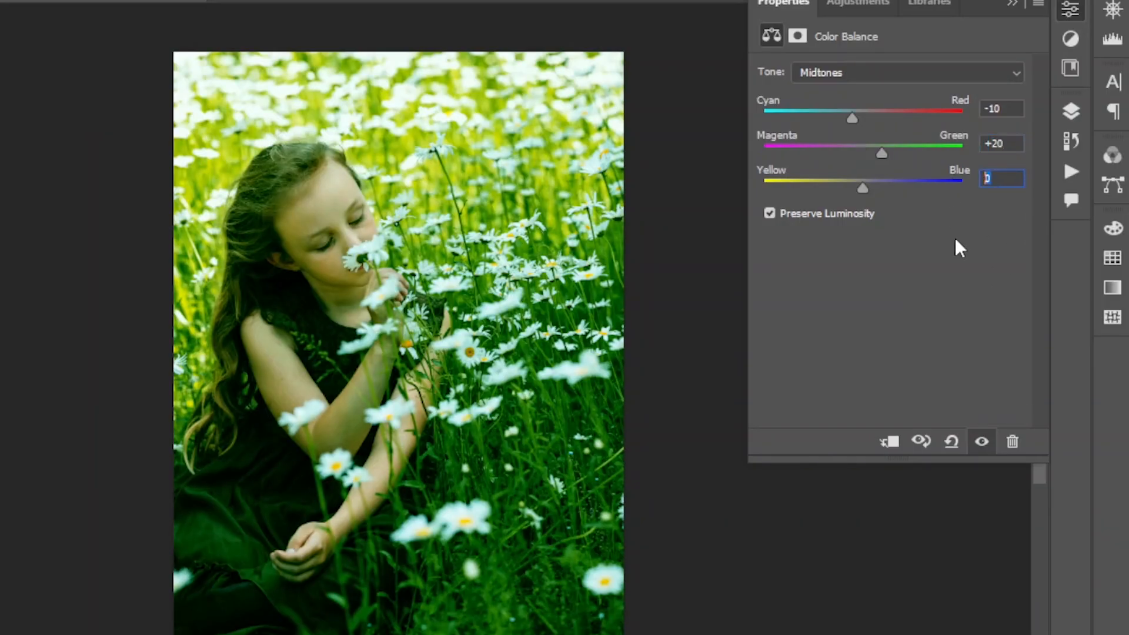
type("-5")
- Set the Color Balance Highlights to Cyan-Red -5, Magenta-Green +5 and Yellow-Blue +10
left_click(993, 70)
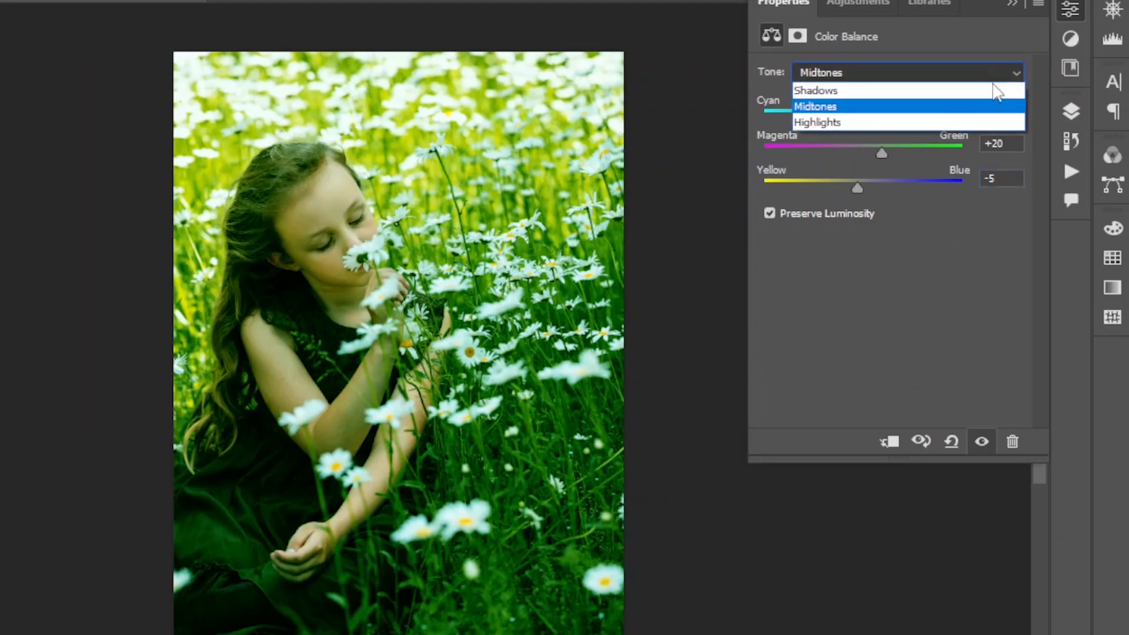
left_click(986, 123)
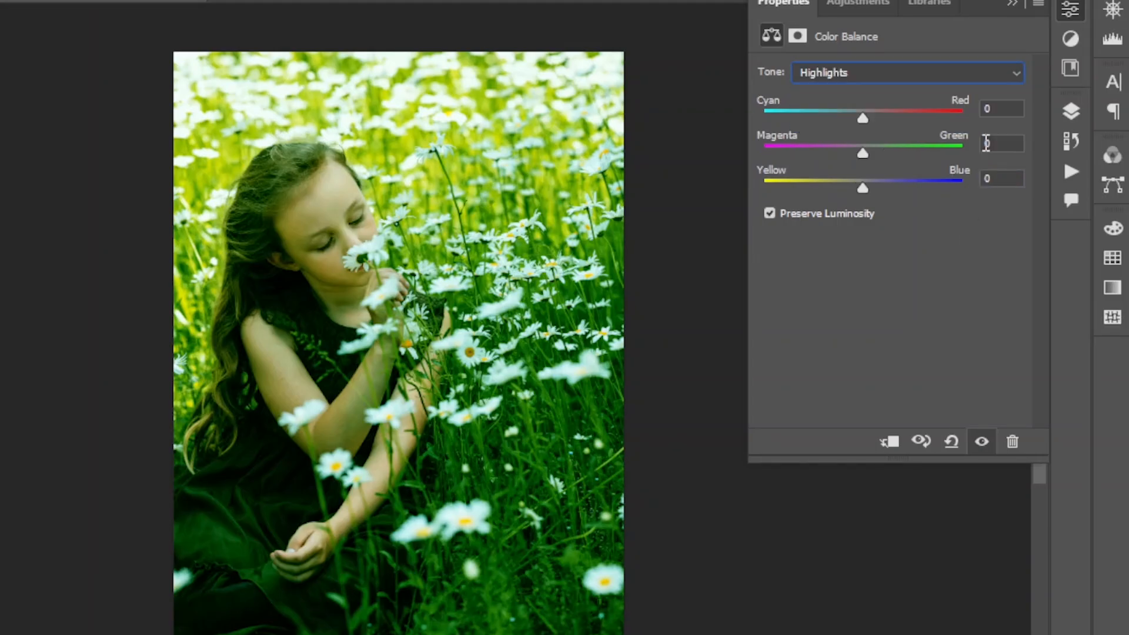
left_click(1006, 108)
type("-5")
left_click(990, 141)
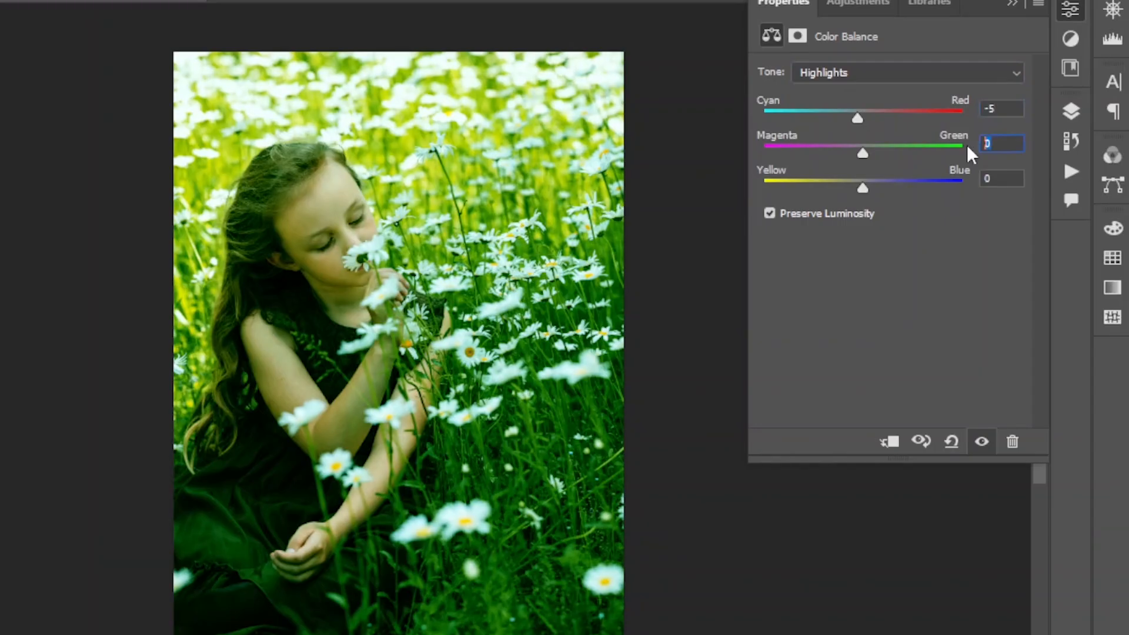
type("5")
left_click(997, 179)
type("10")
key("Return")
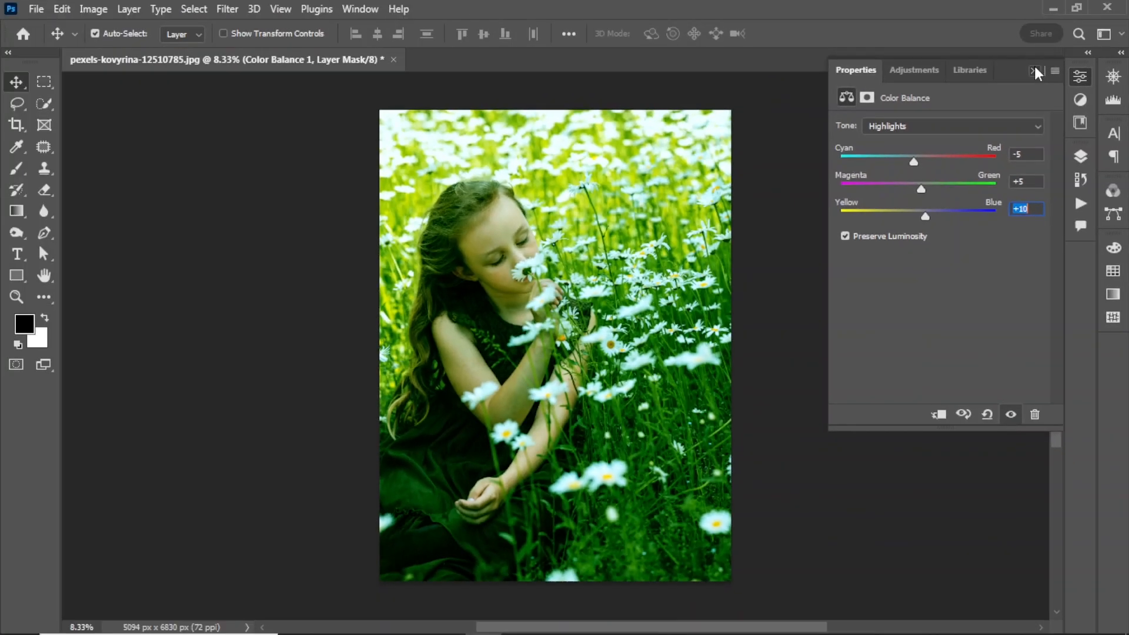
left_click(1011, 2)
- Add a Selective Color adjustment layer and set its Yellows to Cyan -20%, Magenta +10% and Yellow +23%
left_click(1080, 156)
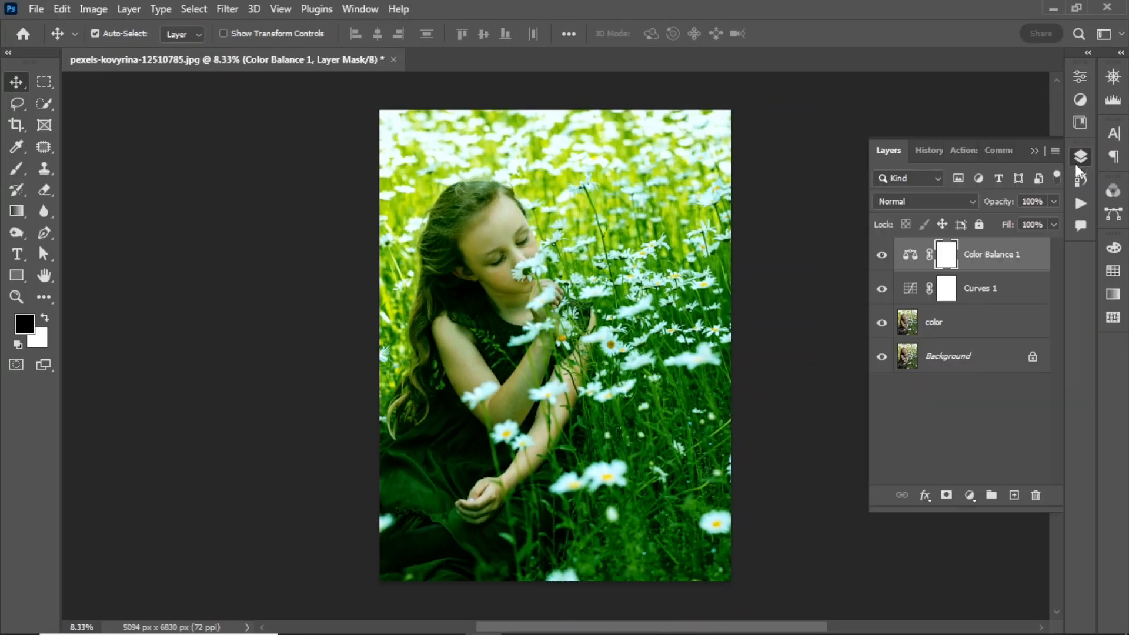
left_click(970, 496)
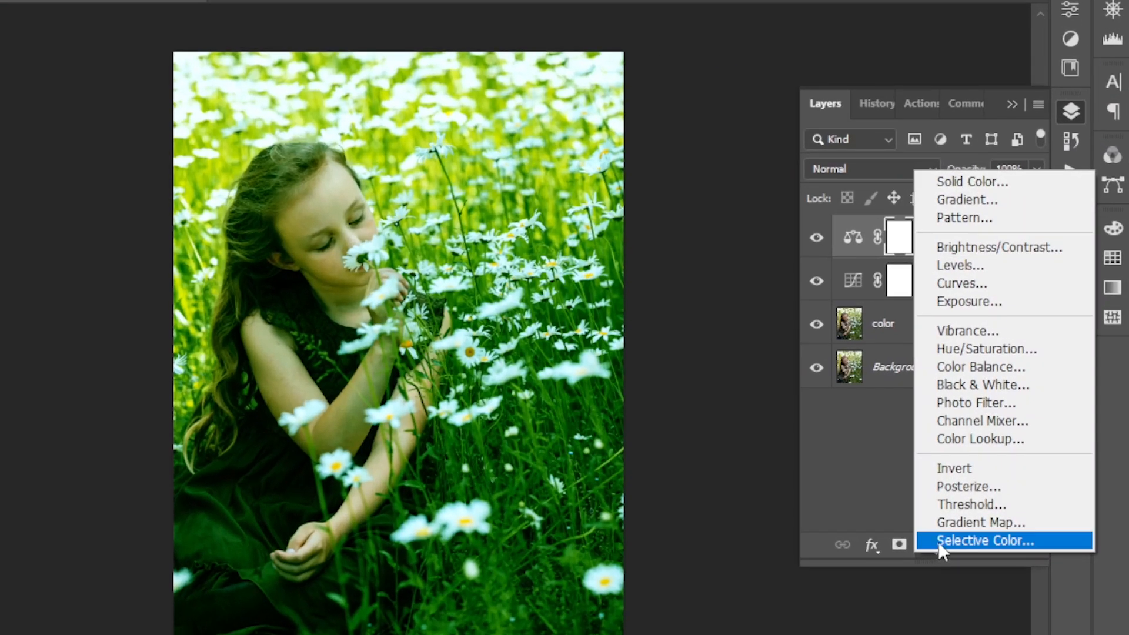
left_click(938, 542)
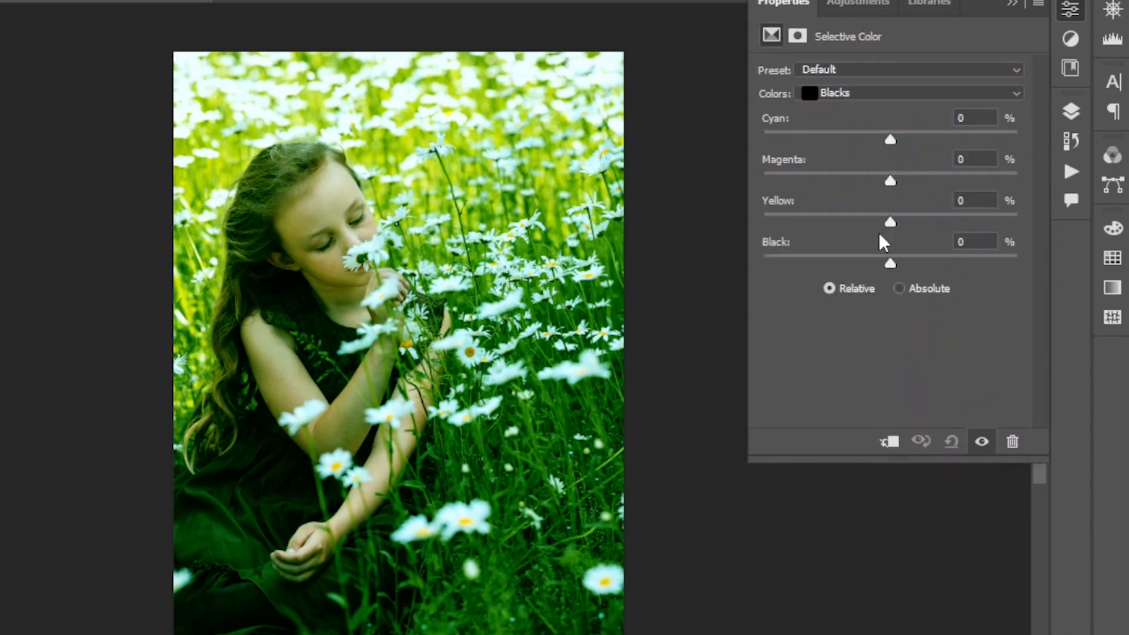
left_click(871, 95)
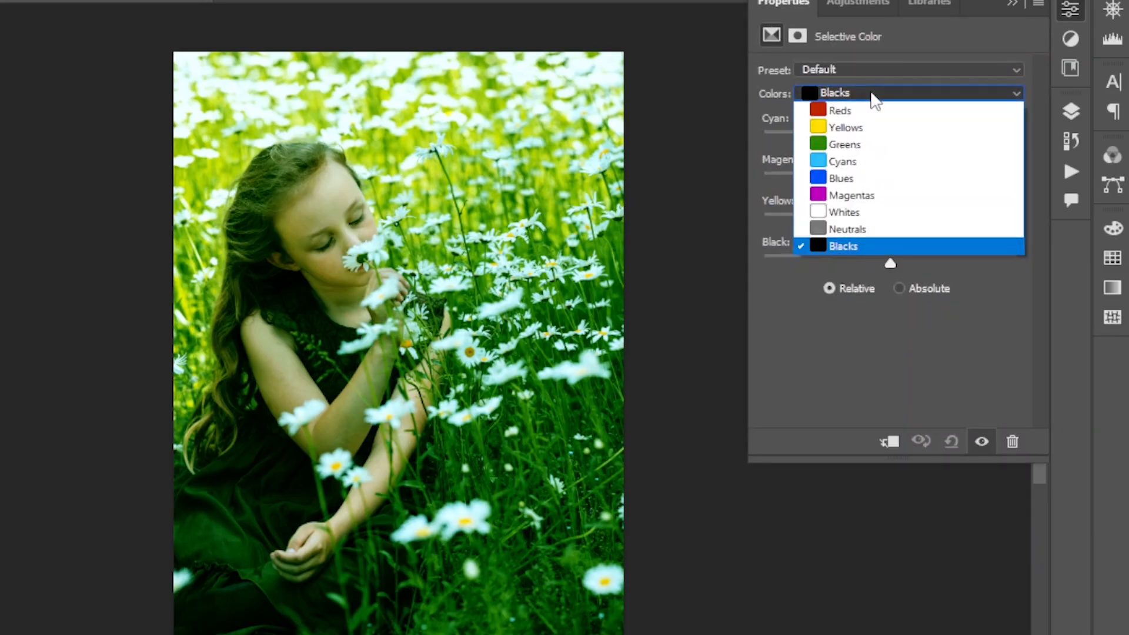
left_click(871, 127)
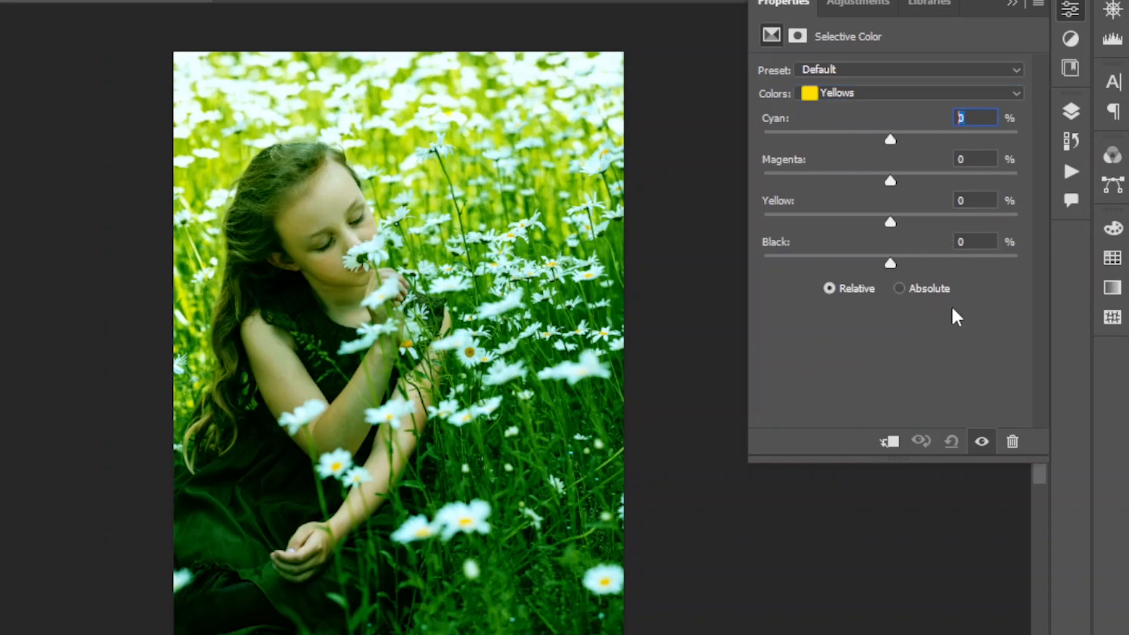
type("-20")
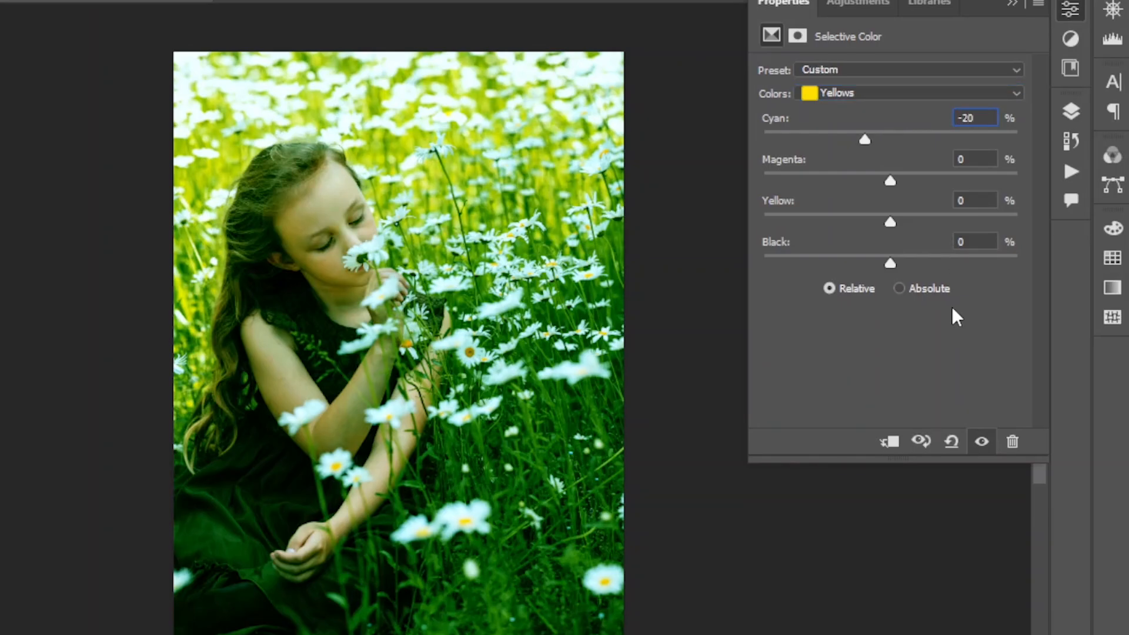
left_click(960, 159)
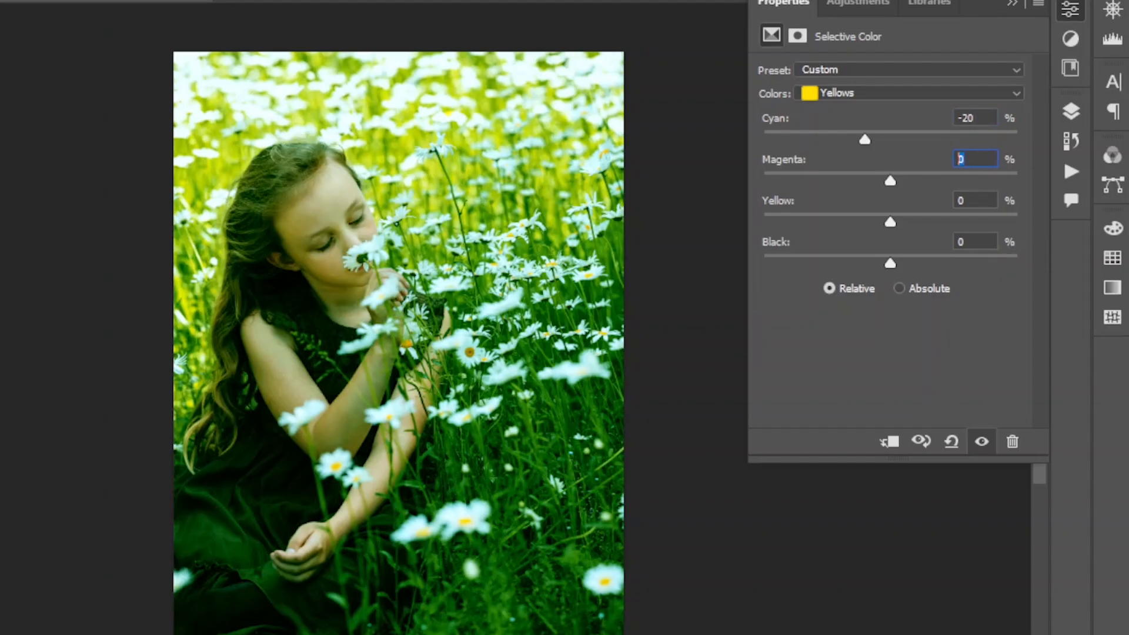
type("+10")
left_click(993, 203)
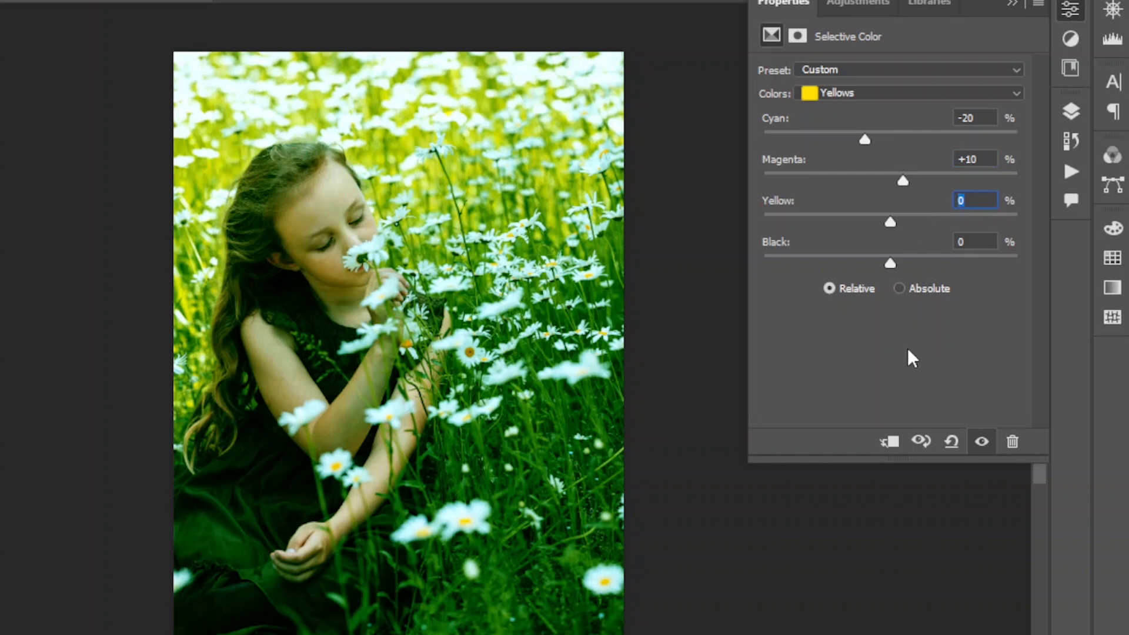
type("+23")
- Set the Selective Color Greens to Cyan -20%, Magenta +10%, Yellow -50% and Black +5%
left_click(862, 93)
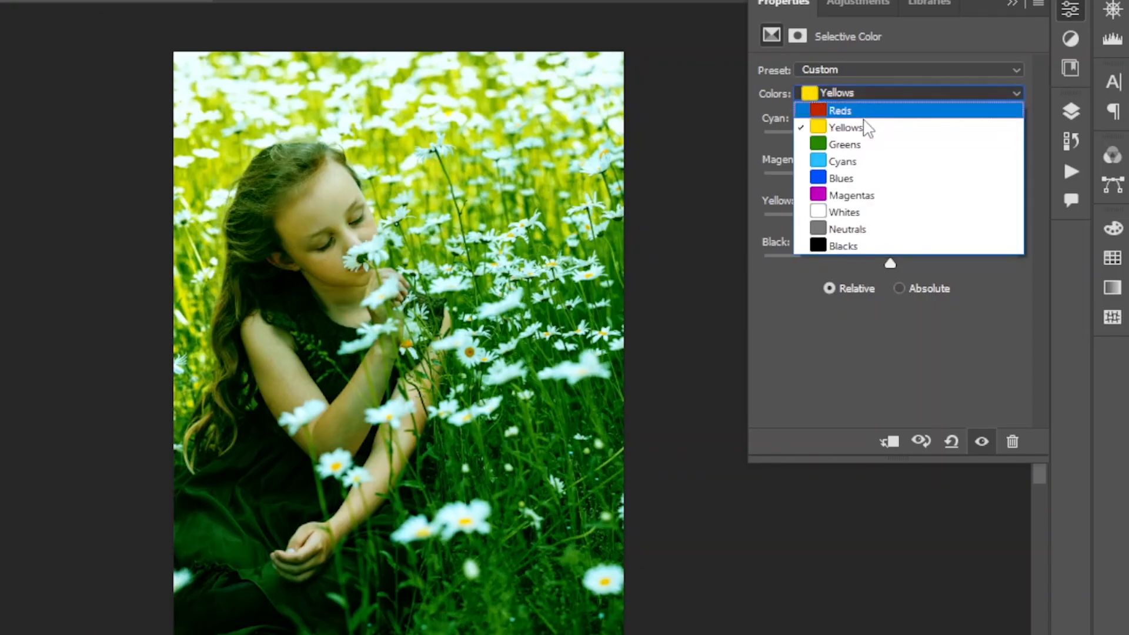
left_click(866, 145)
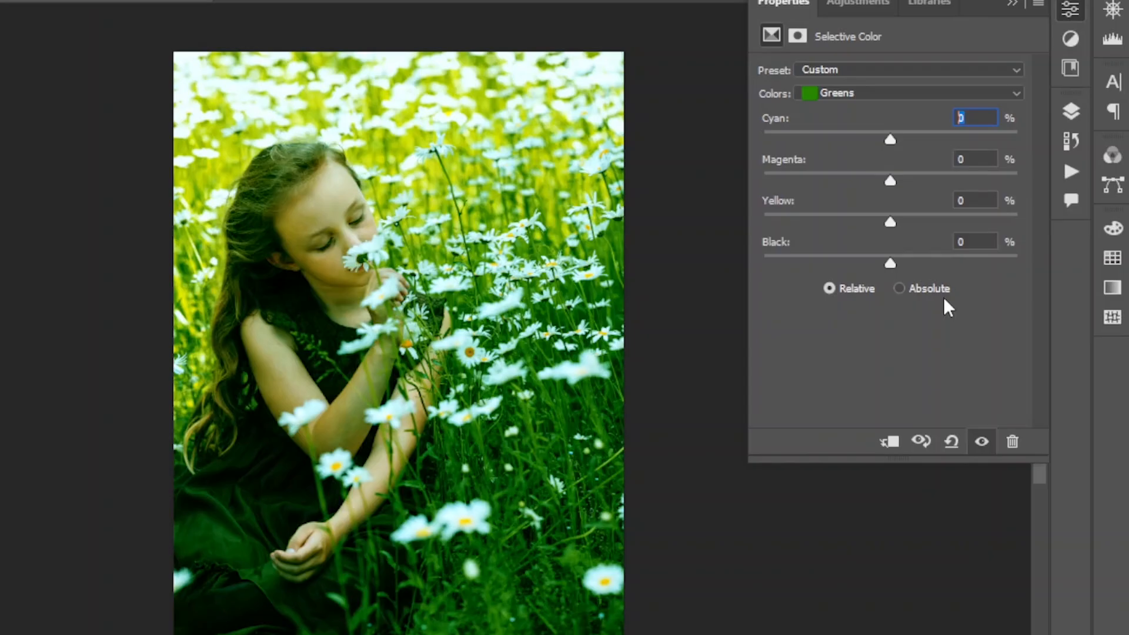
type("-20")
key("Tab")
double_click(977, 154)
type("10")
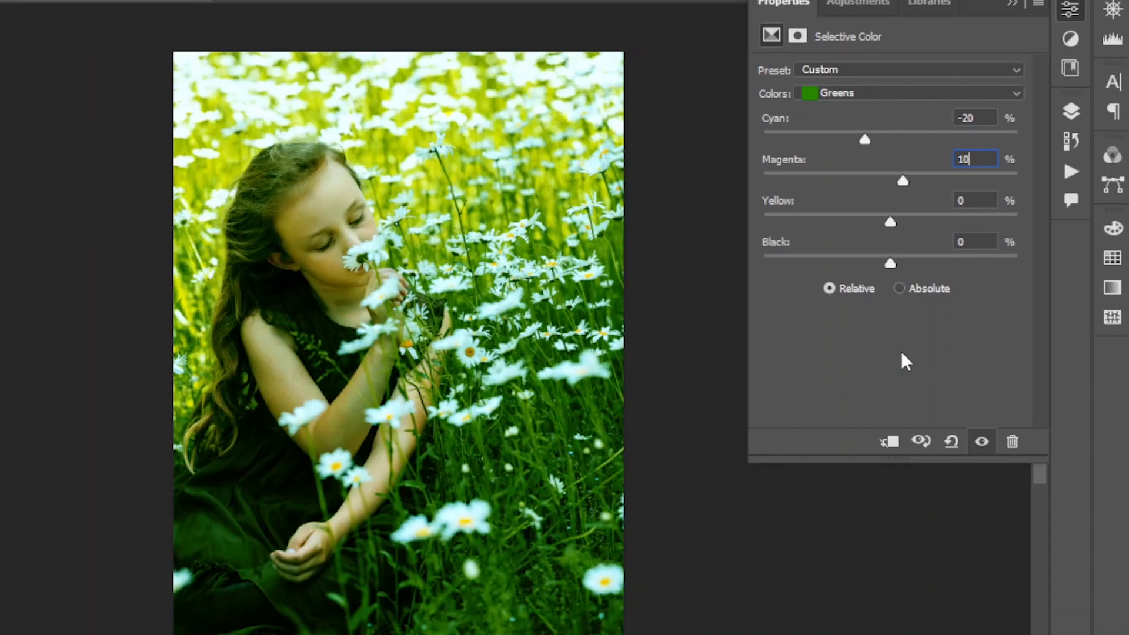
key("Tab")
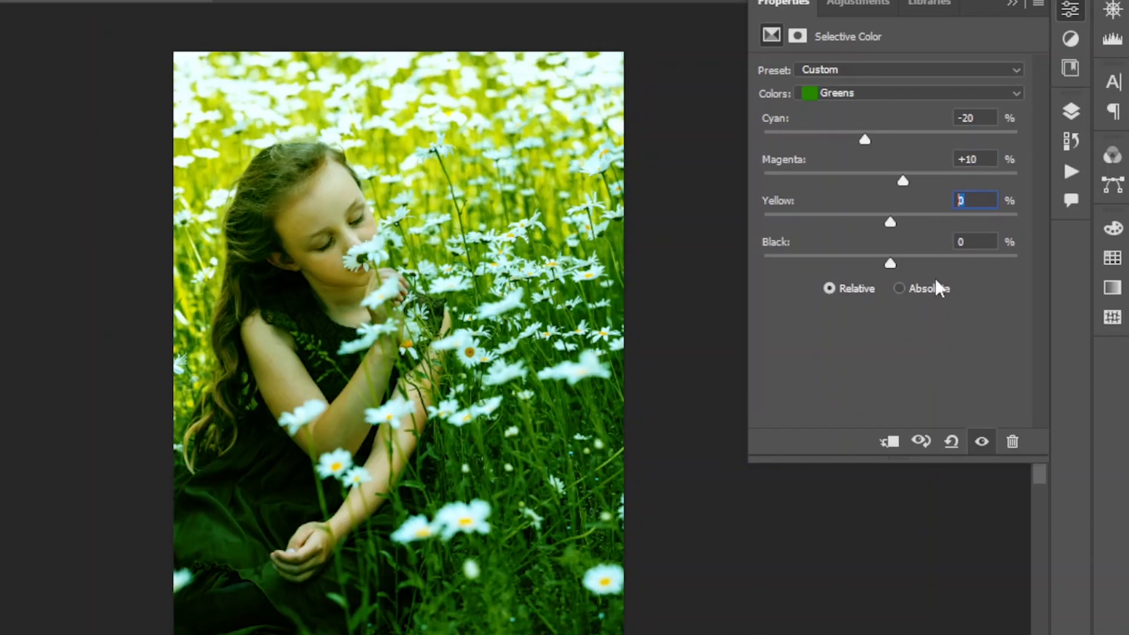
type("-50")
left_click(958, 243)
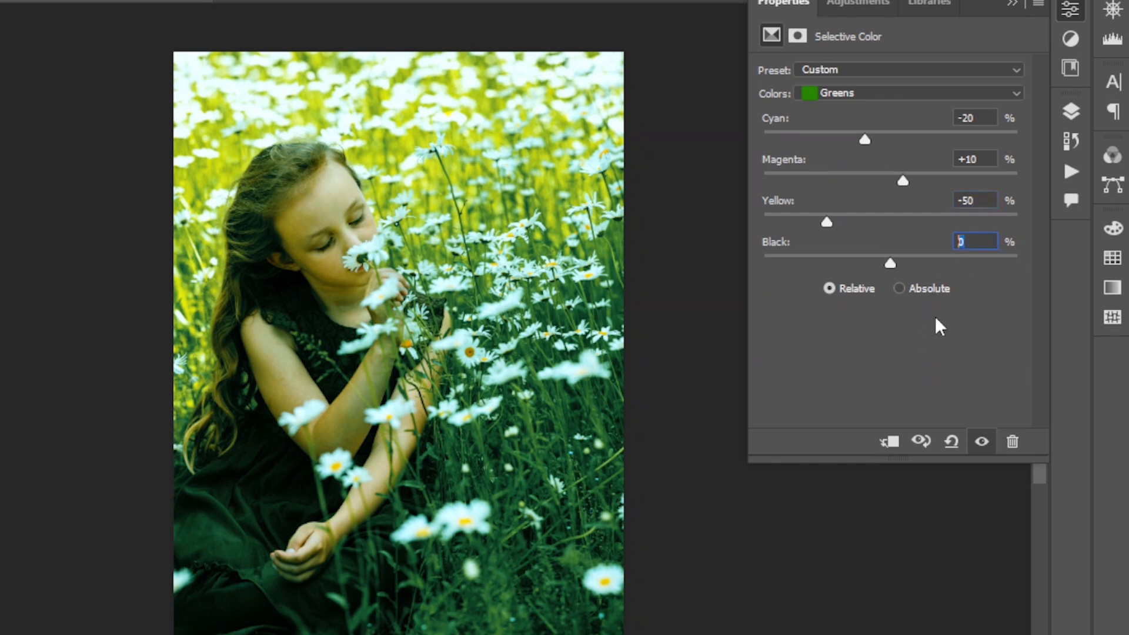
type("5")
- Set the Selective Color Whites to Cyan -30% and Black -14%
left_click(913, 97)
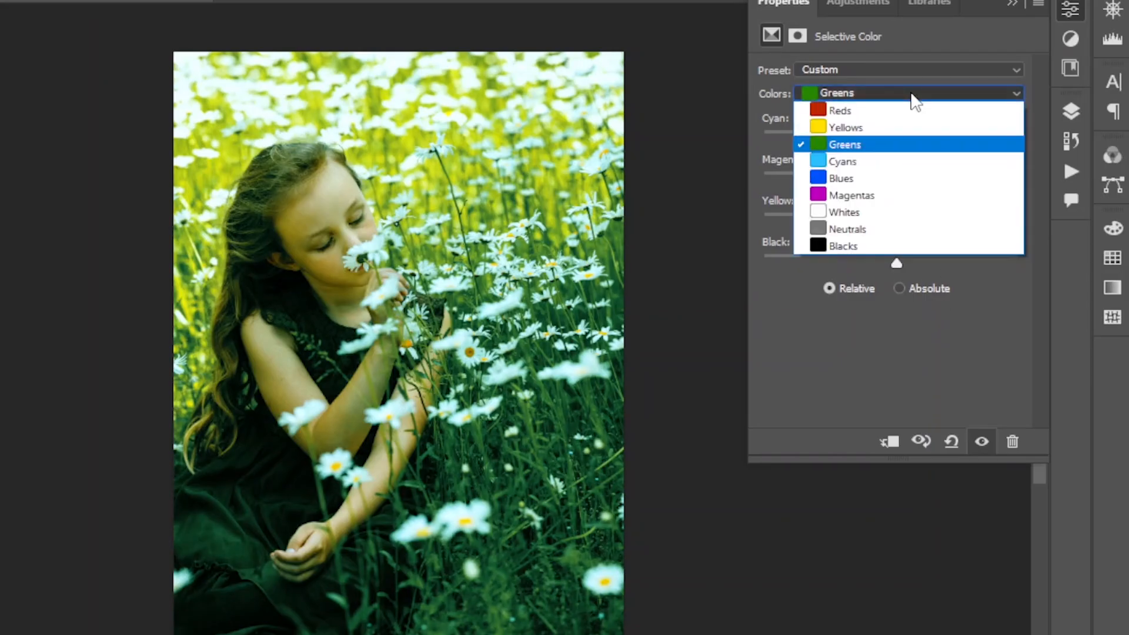
left_click(915, 211)
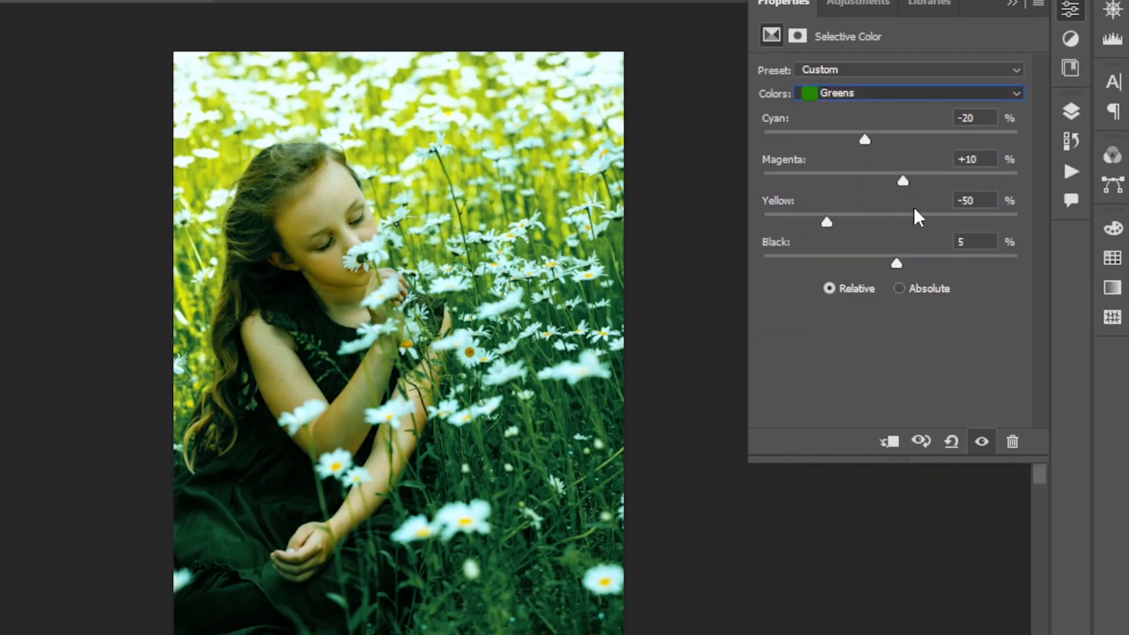
key("Tab")
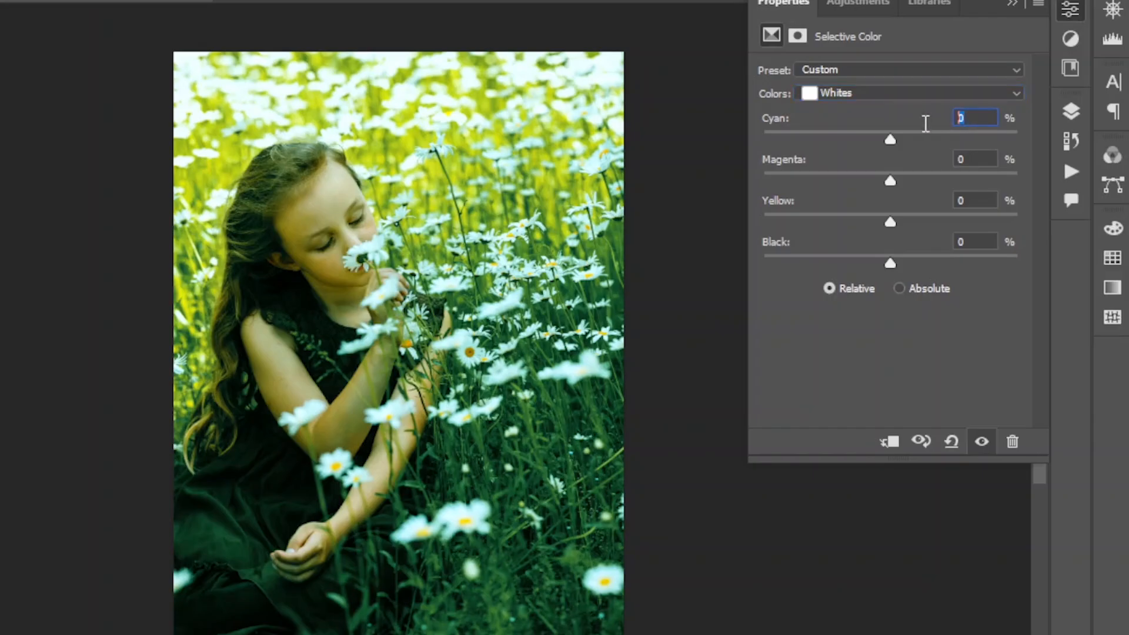
type("-30")
left_click(982, 240)
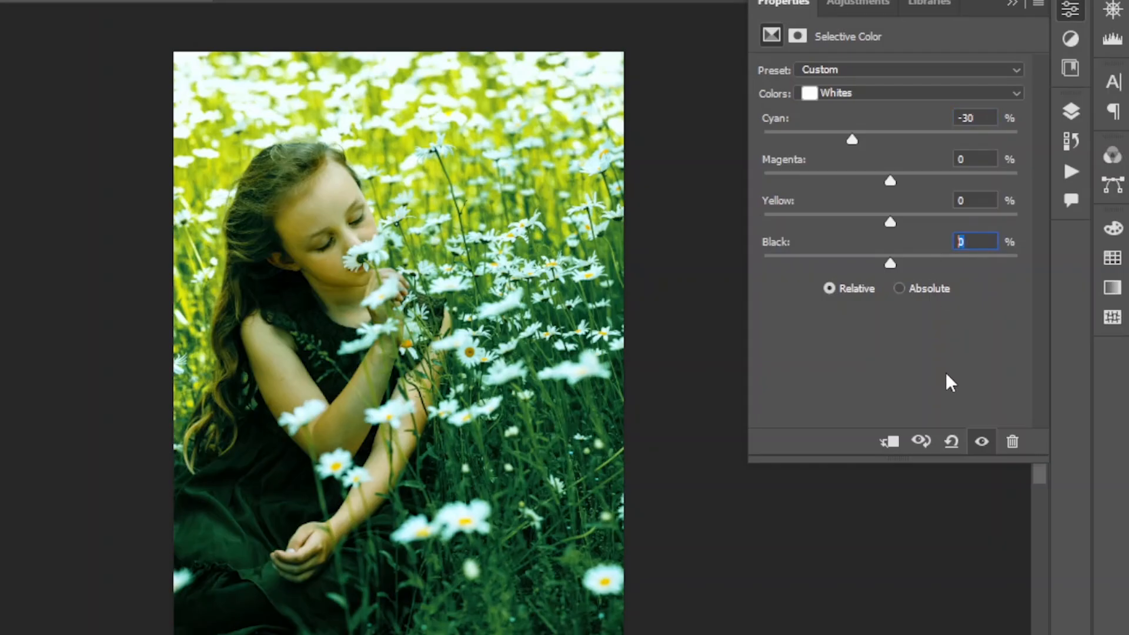
type("-14")
- Set the Selective Color Neutrals to Cyan +5%, Yellow -20% and Black +5%
left_click(881, 95)
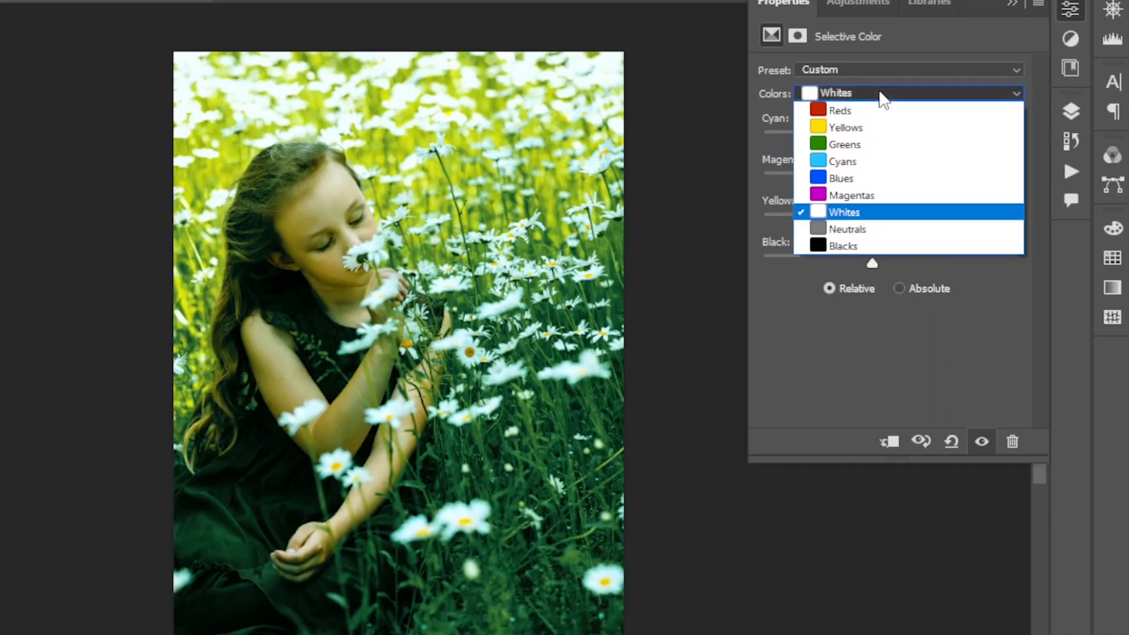
left_click(879, 229)
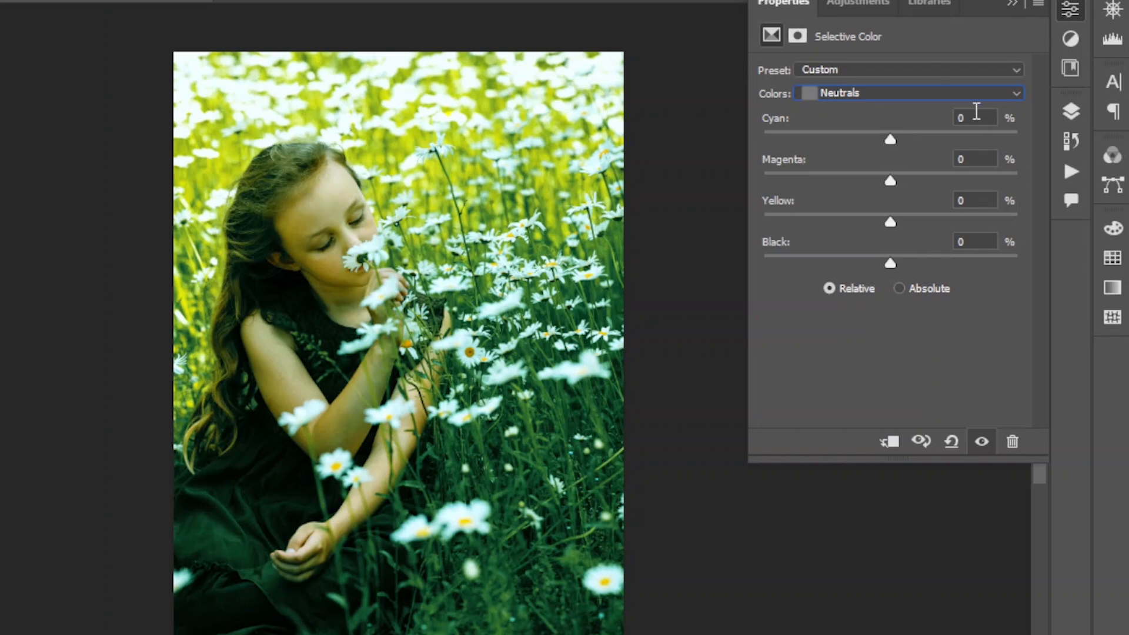
left_click(953, 118)
type("5")
left_click(953, 200)
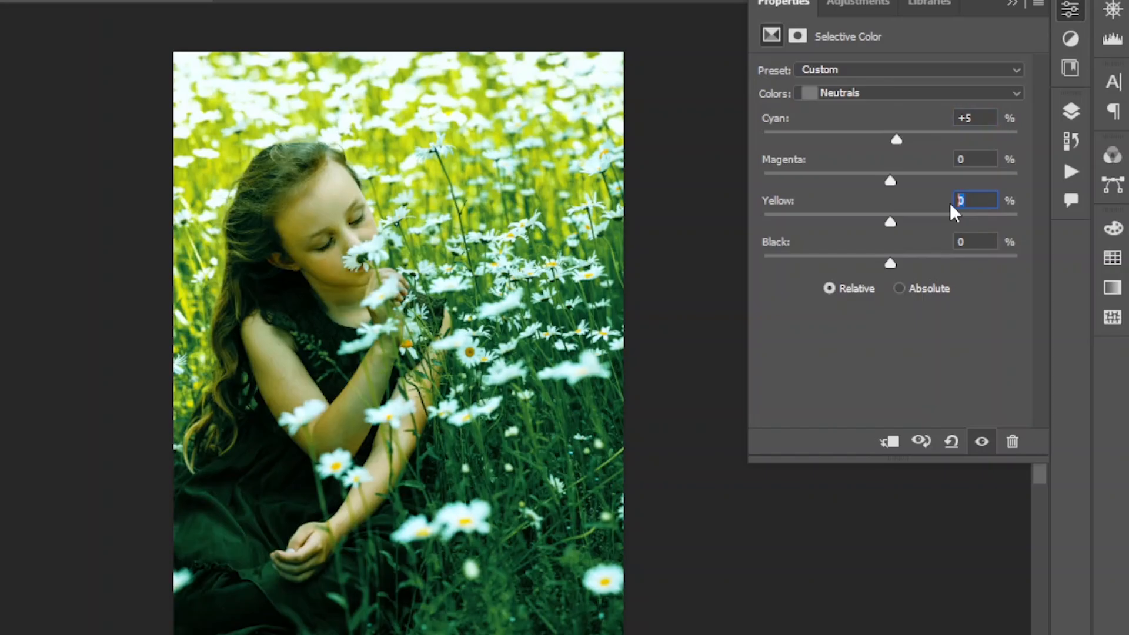
type("-20")
key("Tab")
type("5")
- Set the Selective Color Blacks to Cyan +10%, Yellow +5% and Black +5%
left_click(905, 90)
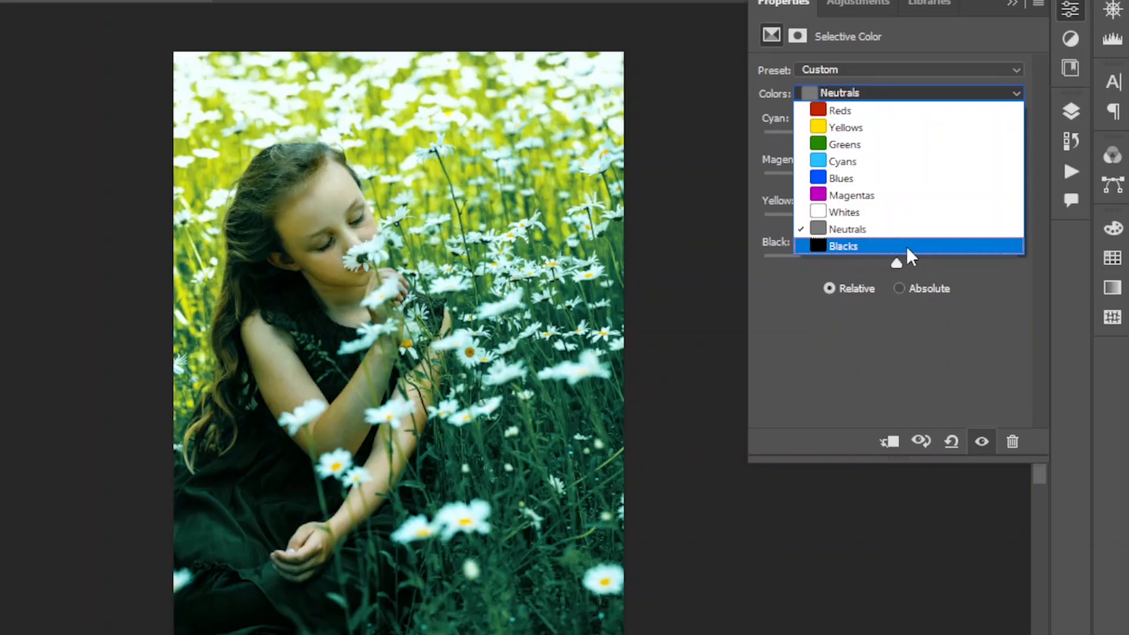
left_click(906, 246)
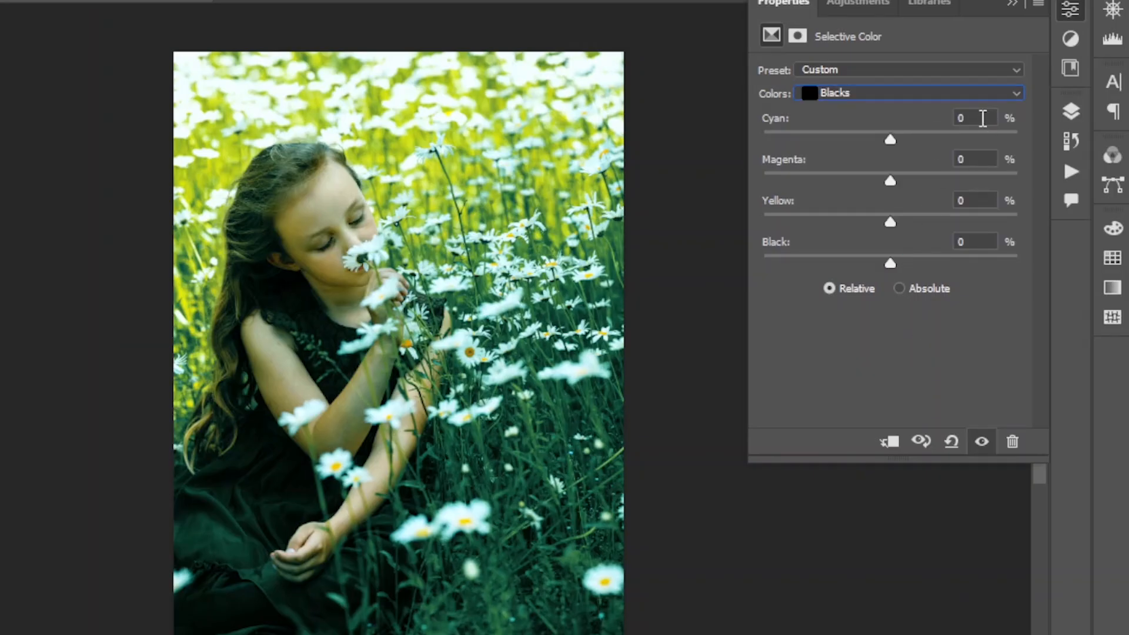
left_click(982, 118)
type("10")
left_click(963, 200)
type("5")
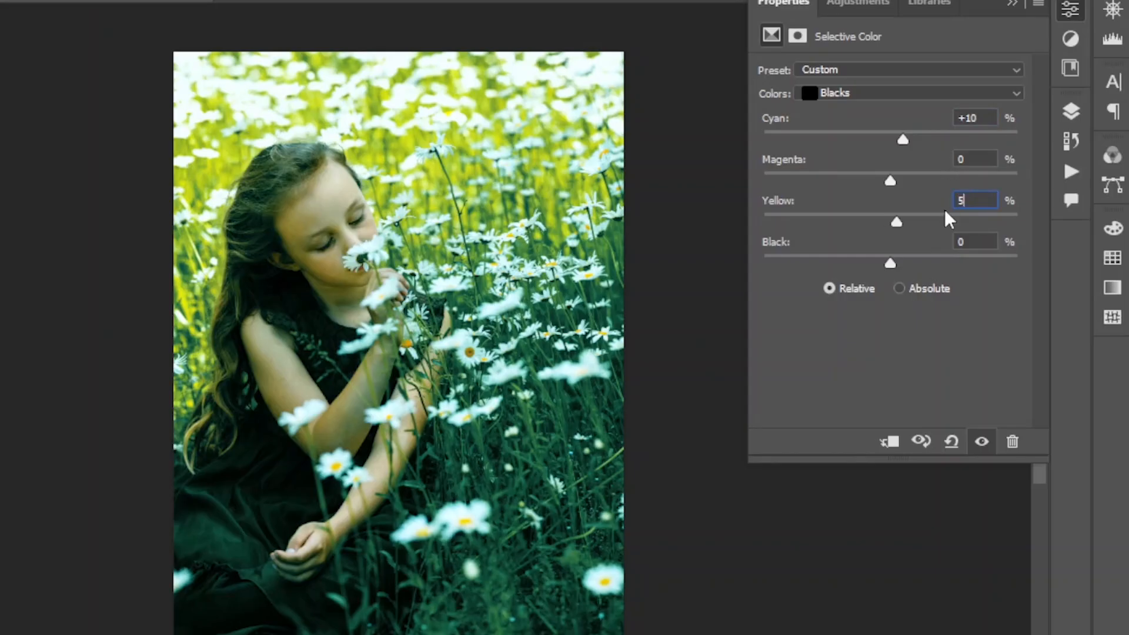
left_click(958, 243)
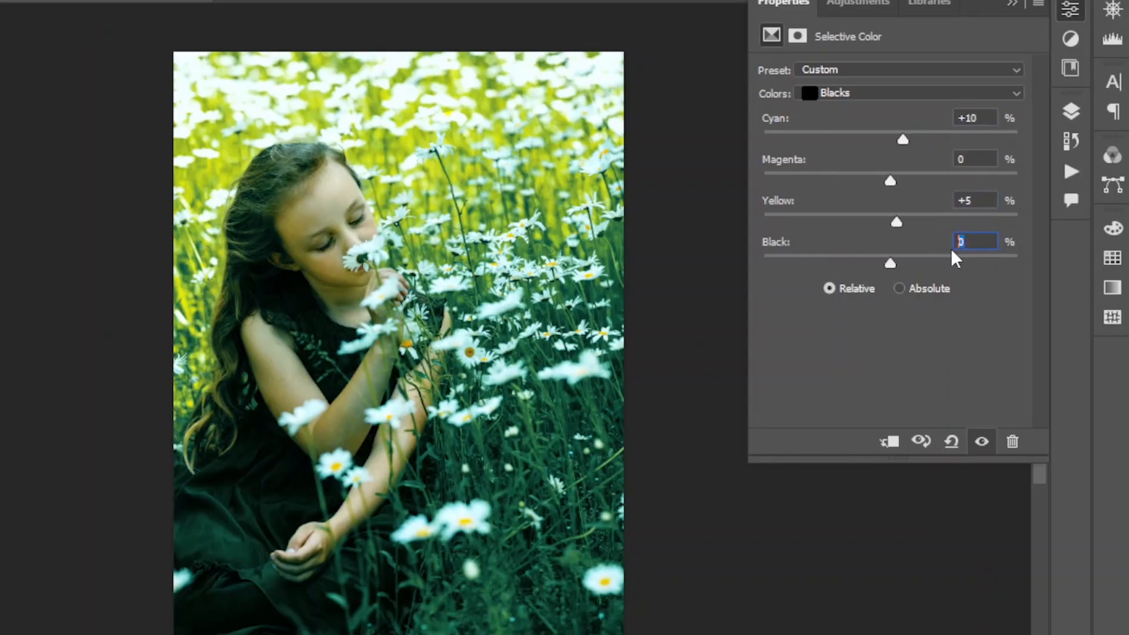
type("5")
key("Return")
- Compare the photo with and without the Selective Color adjustment by toggling its visibility off and on
left_click(980, 442)
left_click(980, 442)
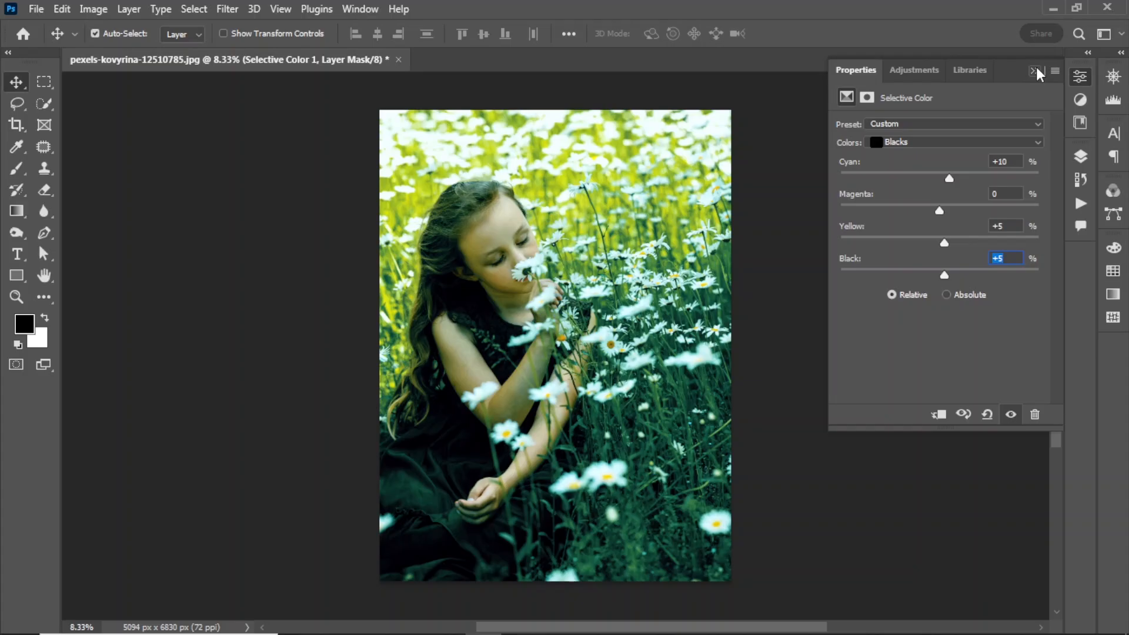
left_click(1034, 70)
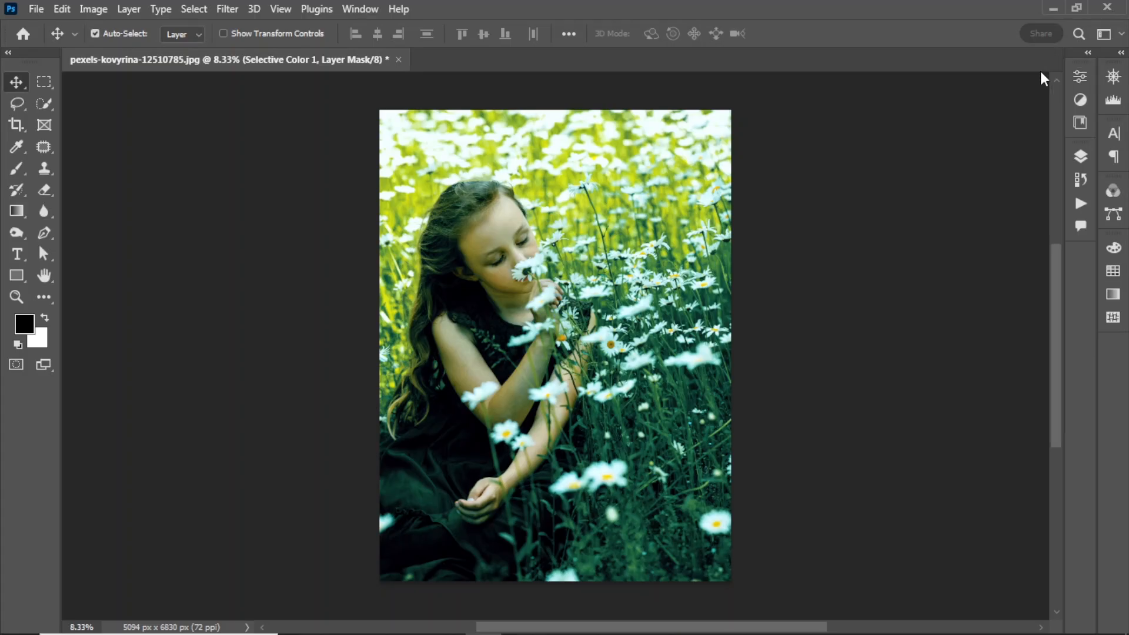
left_click(1080, 157)
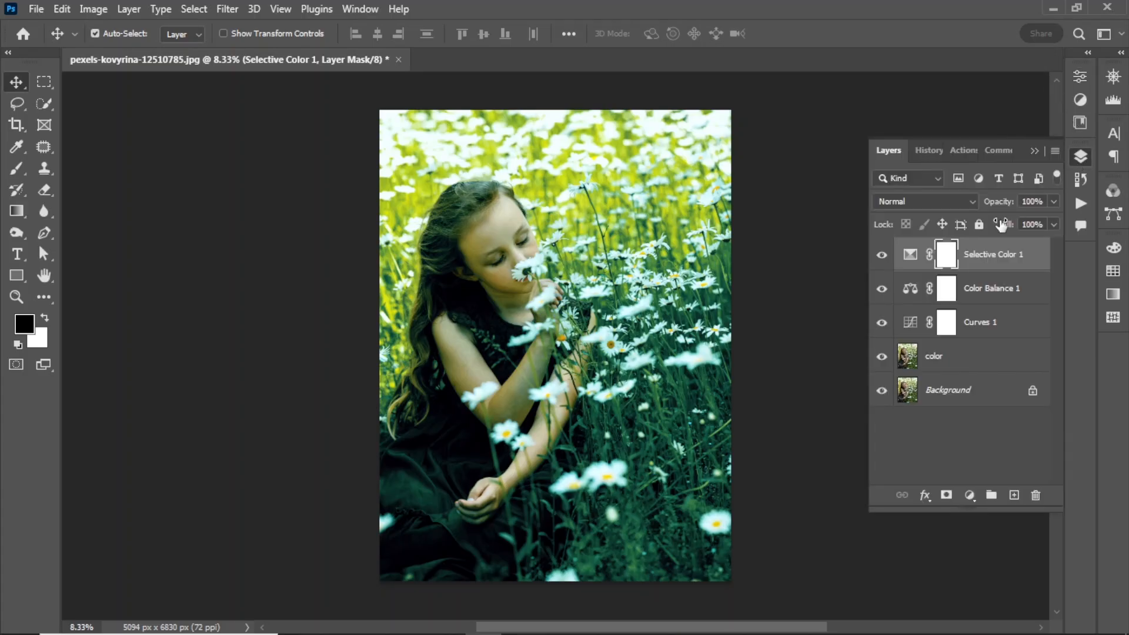
left_click(881, 257)
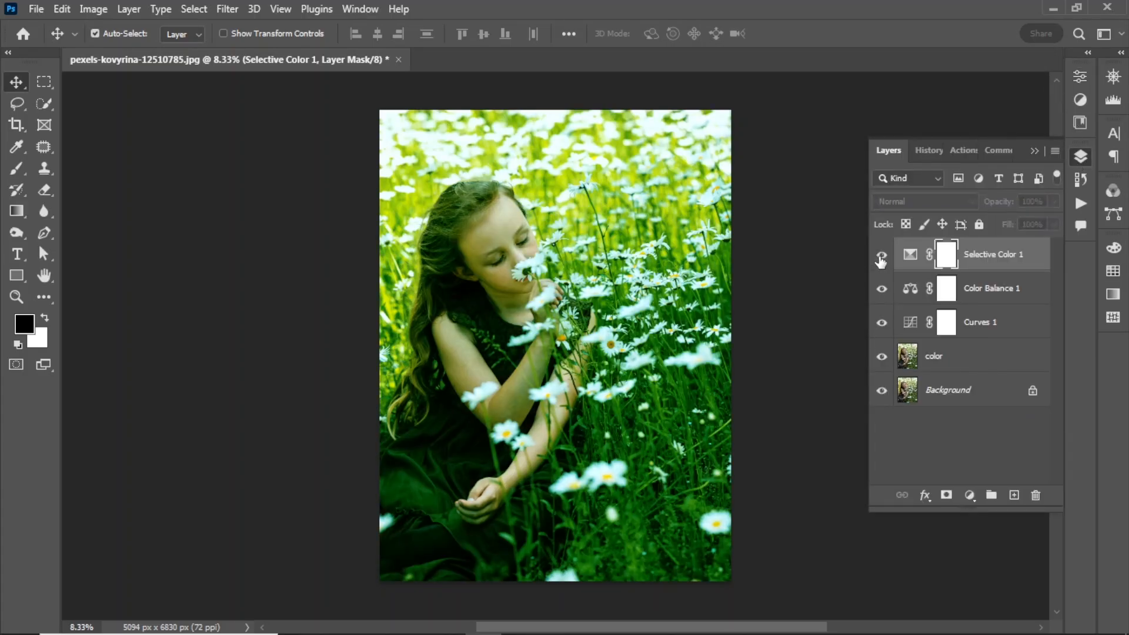
left_click(881, 256)
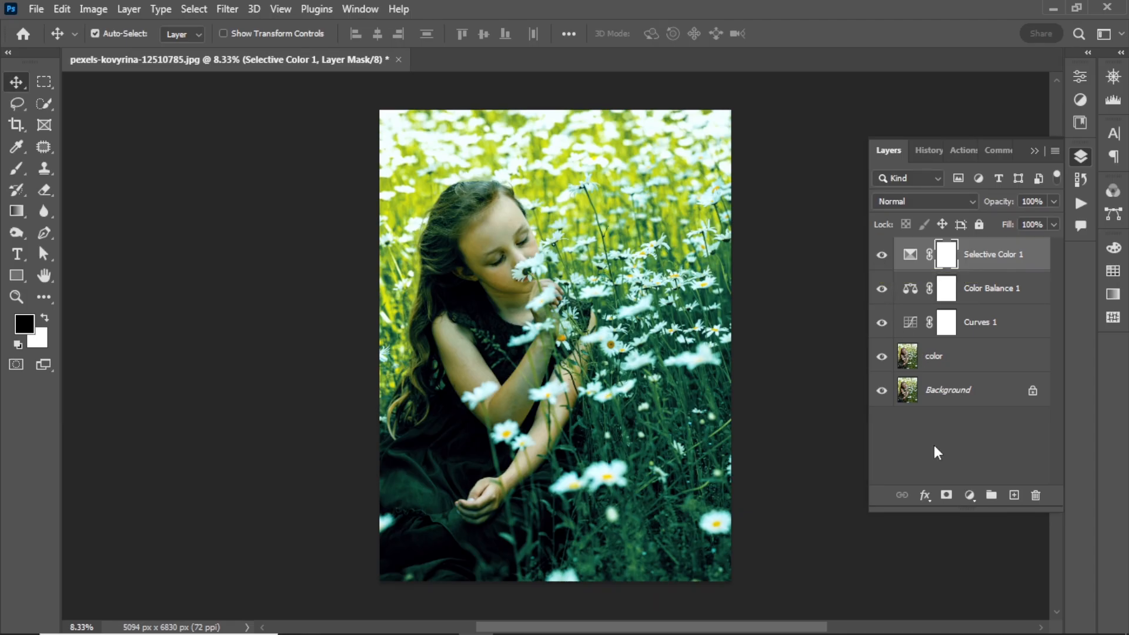
- Add a Gradient Map adjustment layer above Selective Color and set the gradient's start color stop to dark green 004d00
left_click(970, 495)
left_click(988, 475)
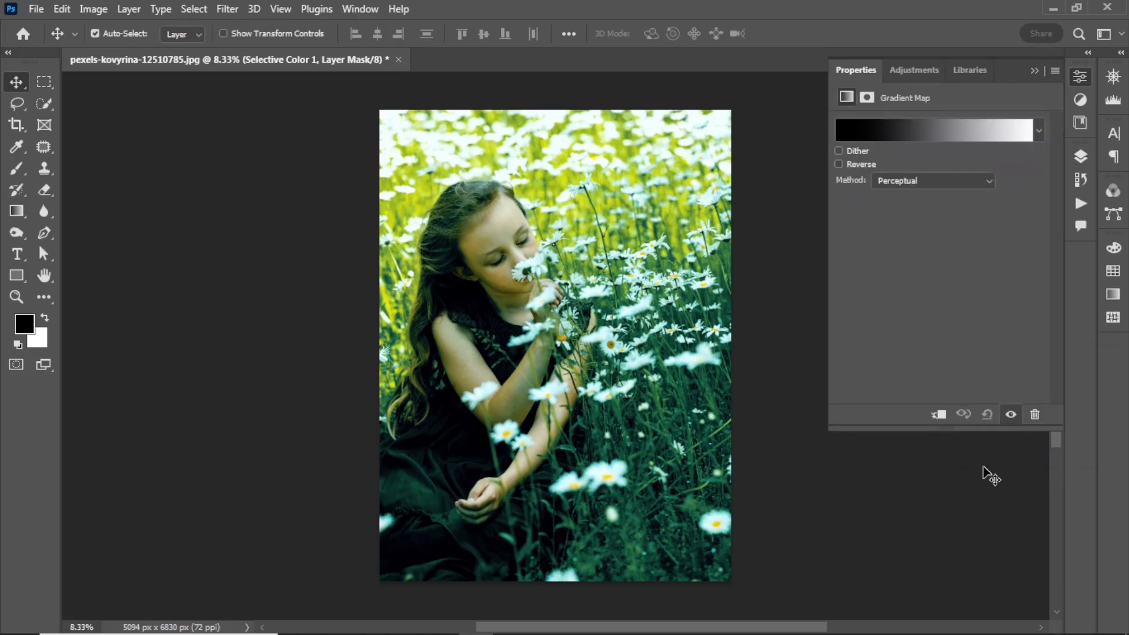
left_click(847, 130)
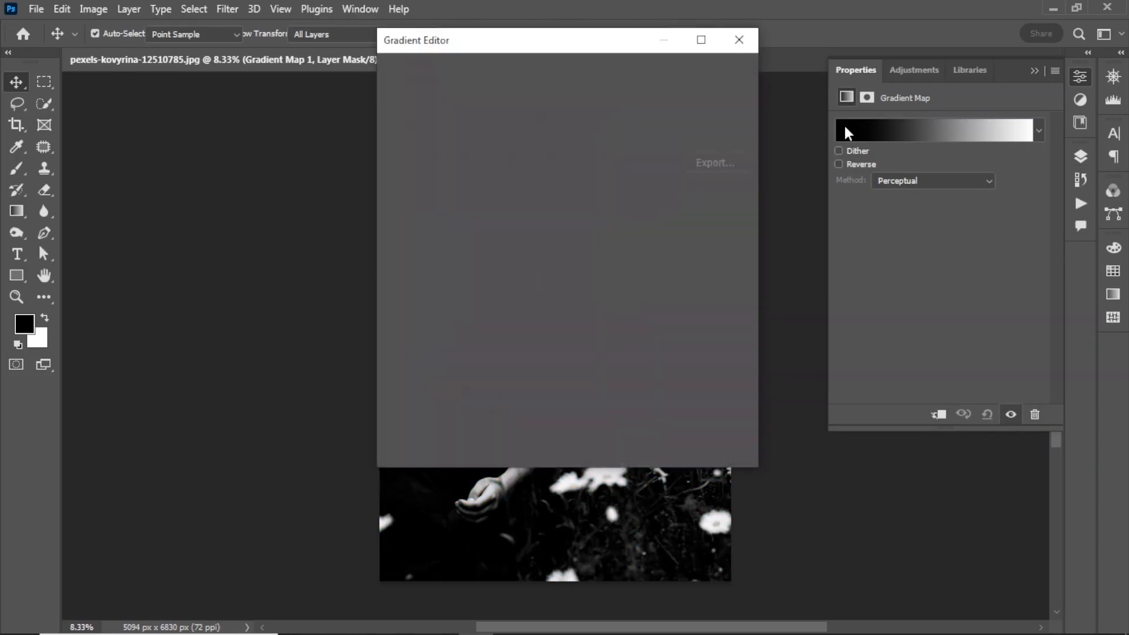
left_click(399, 351)
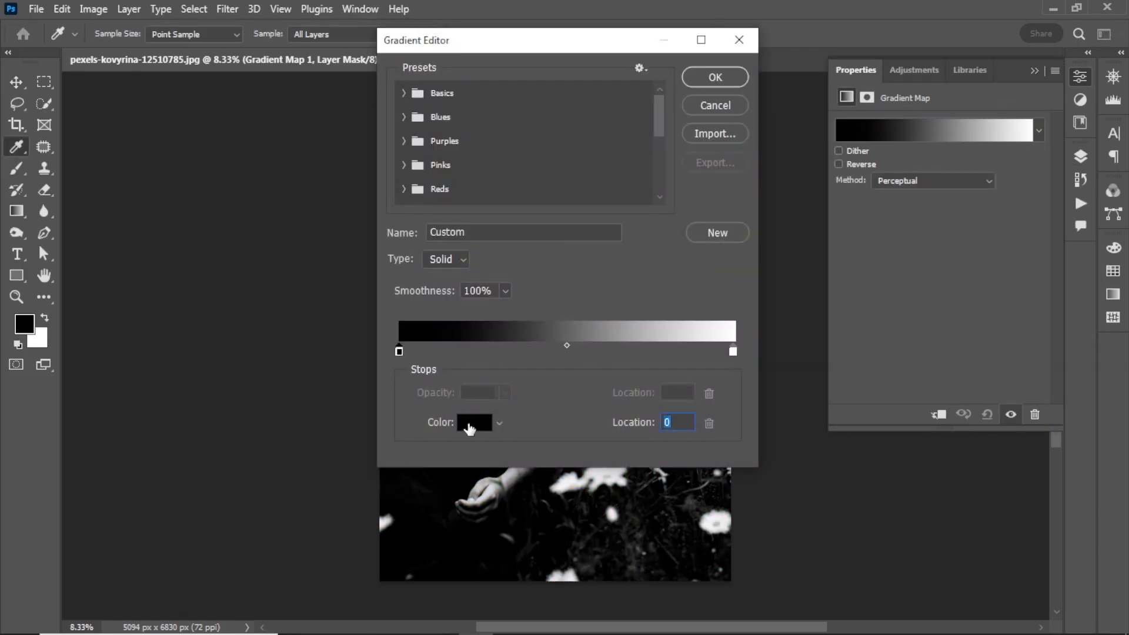
left_click(472, 425)
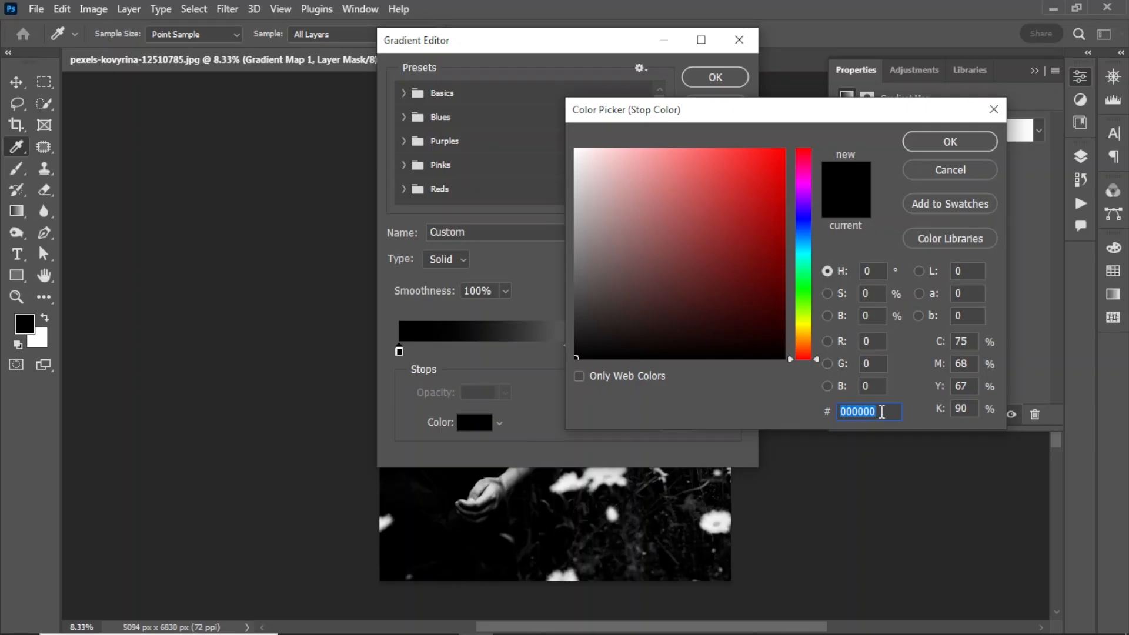
left_click_drag(881, 412, 843, 412)
type("004")
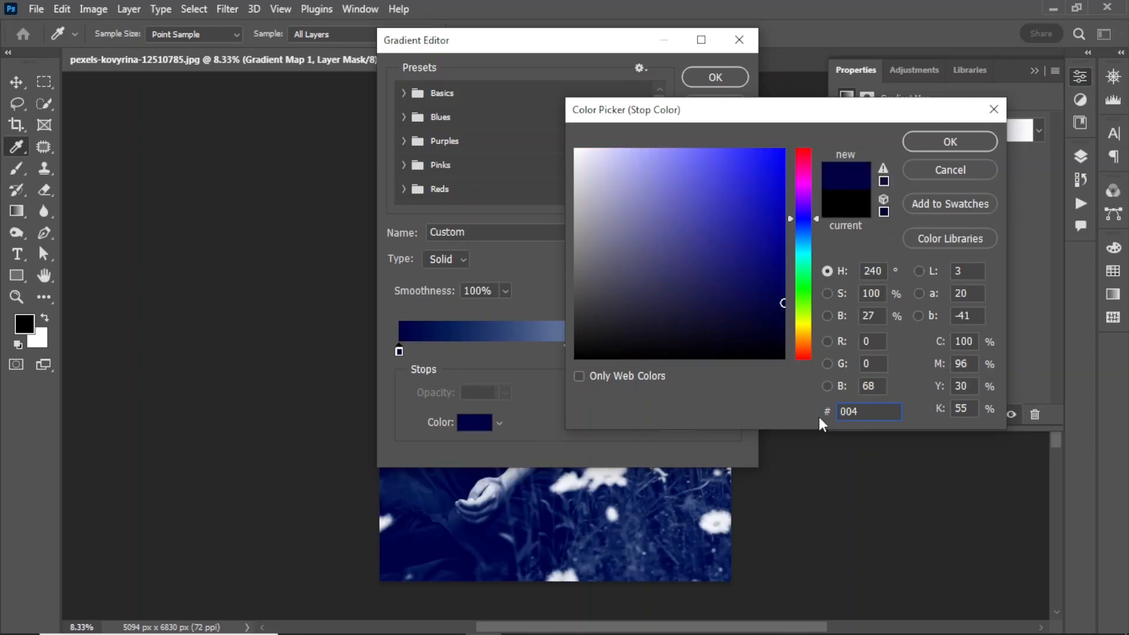
type("d00")
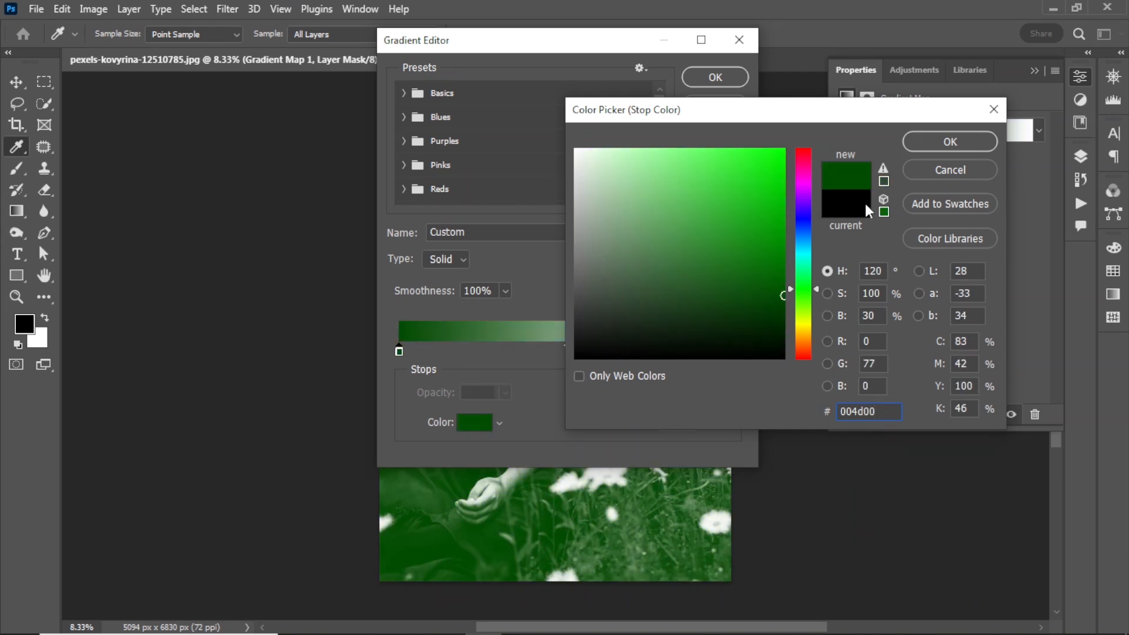
left_click(943, 152)
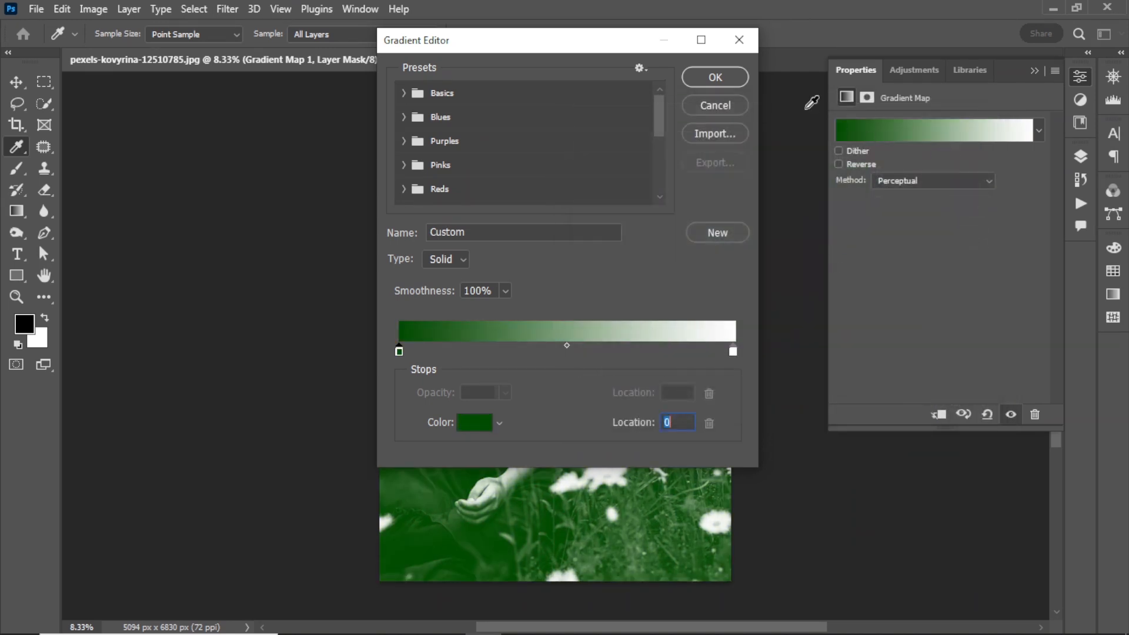
left_click(713, 80)
- Set the end color stop of the Gradient Map's gradient, at location 100, to black
left_click(1025, 133)
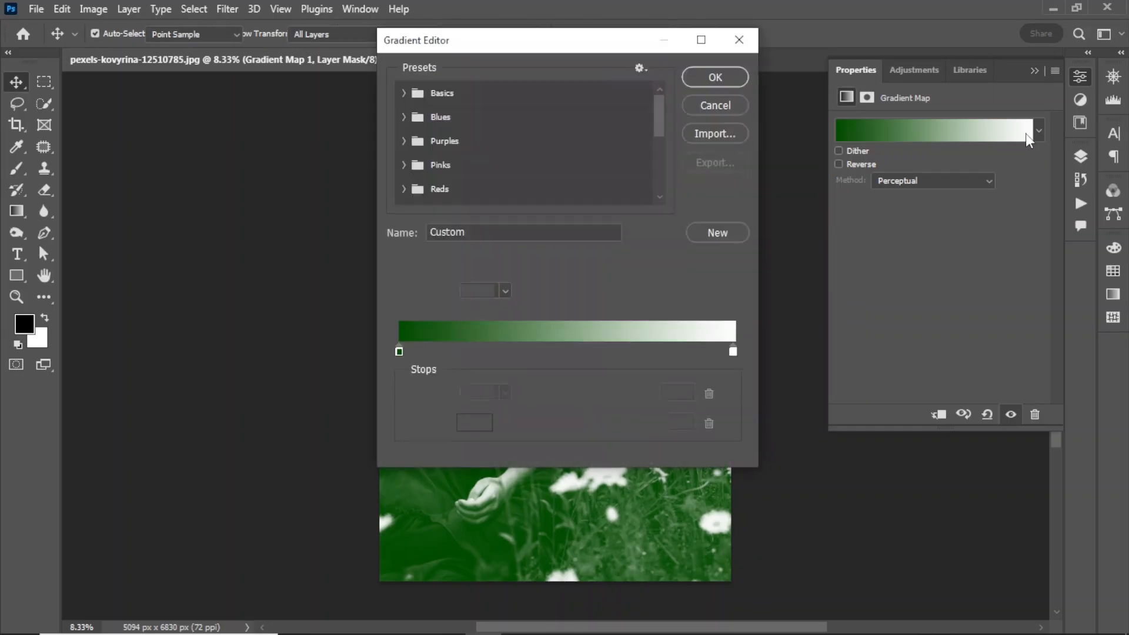
left_click(733, 352)
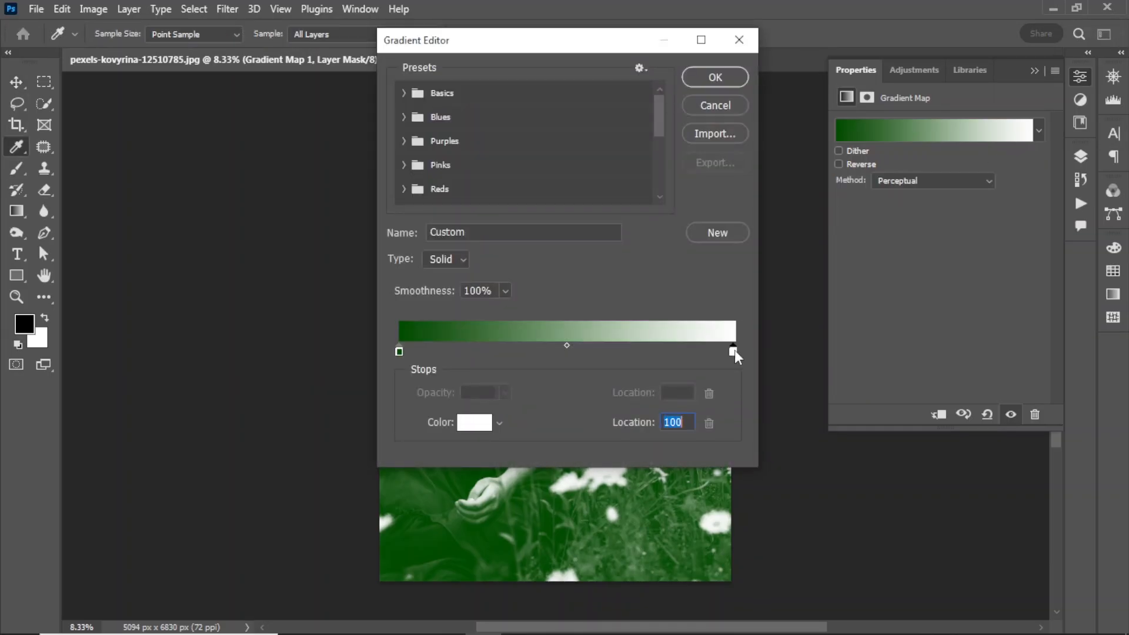
left_click(471, 422)
type("00000")
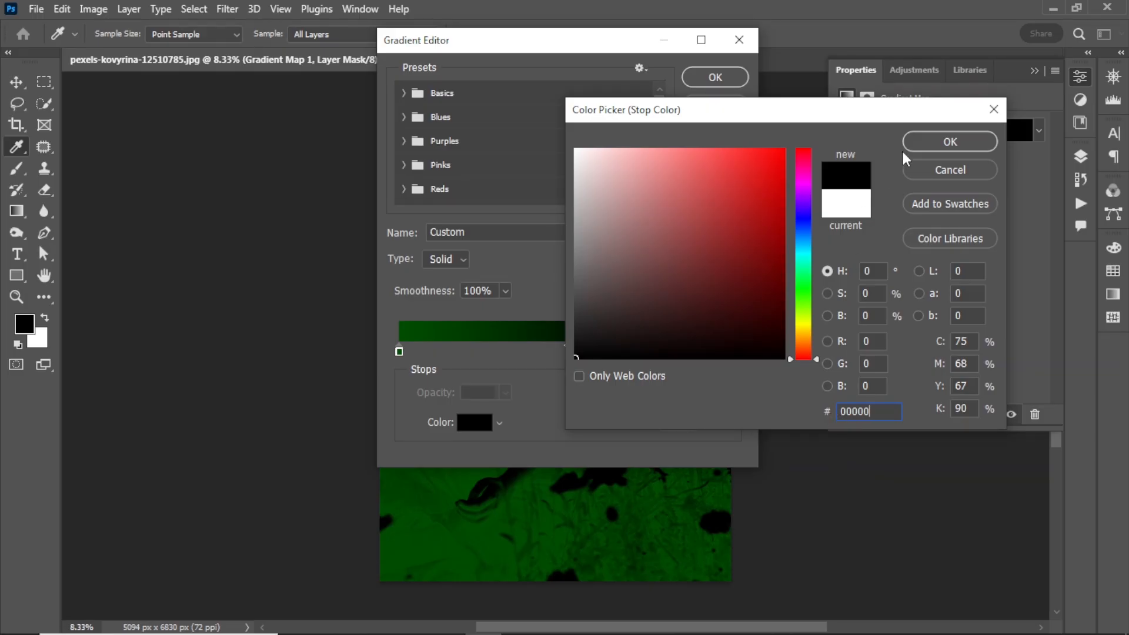
left_click(927, 143)
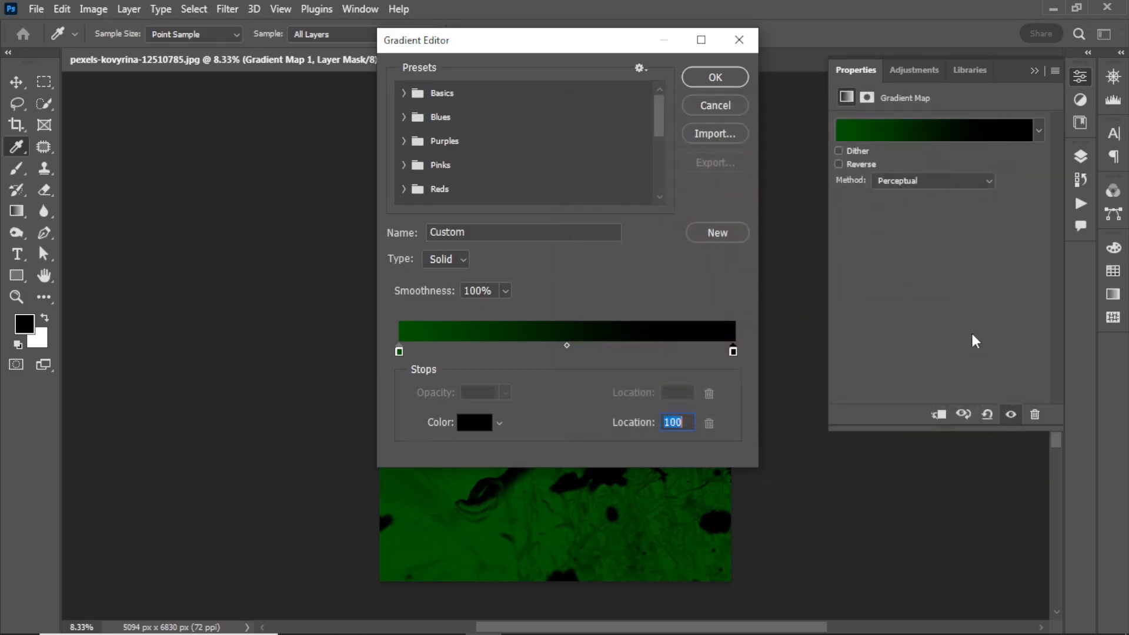
left_click(729, 76)
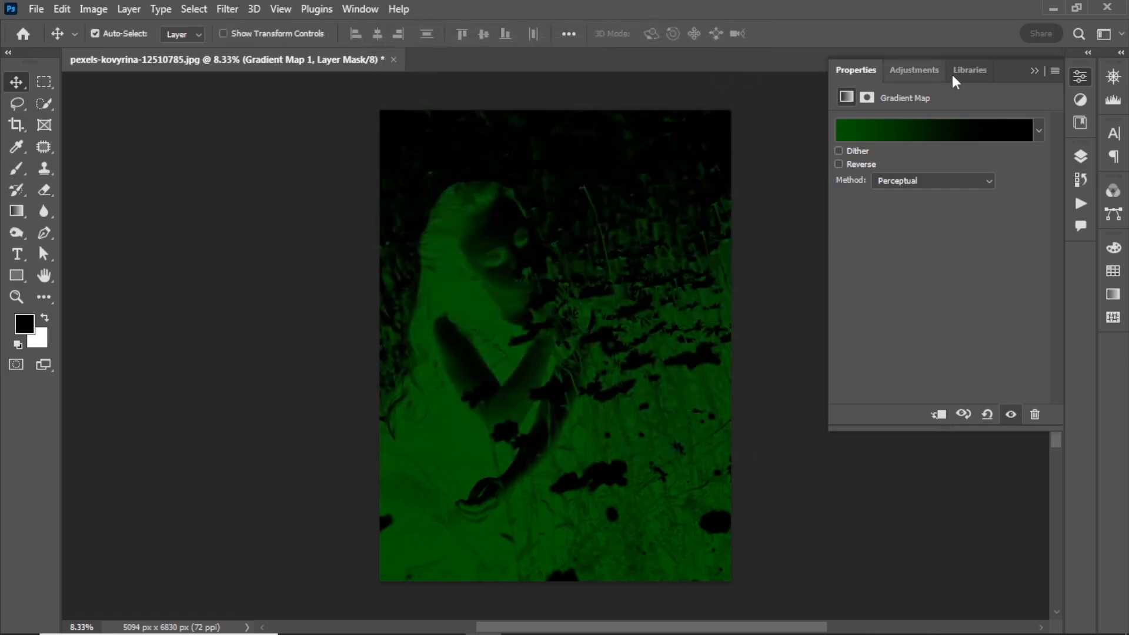
- Change the blend mode of the Gradient Map layer to Soft Light
left_click(1033, 70)
left_click(1080, 158)
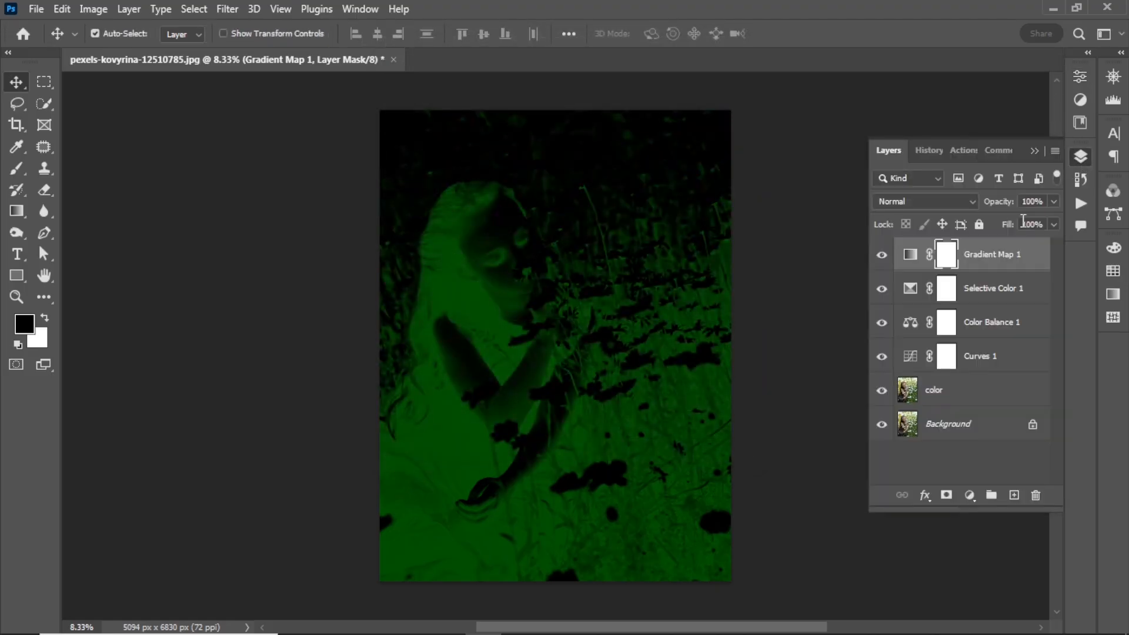
left_click(982, 254)
left_click(886, 203)
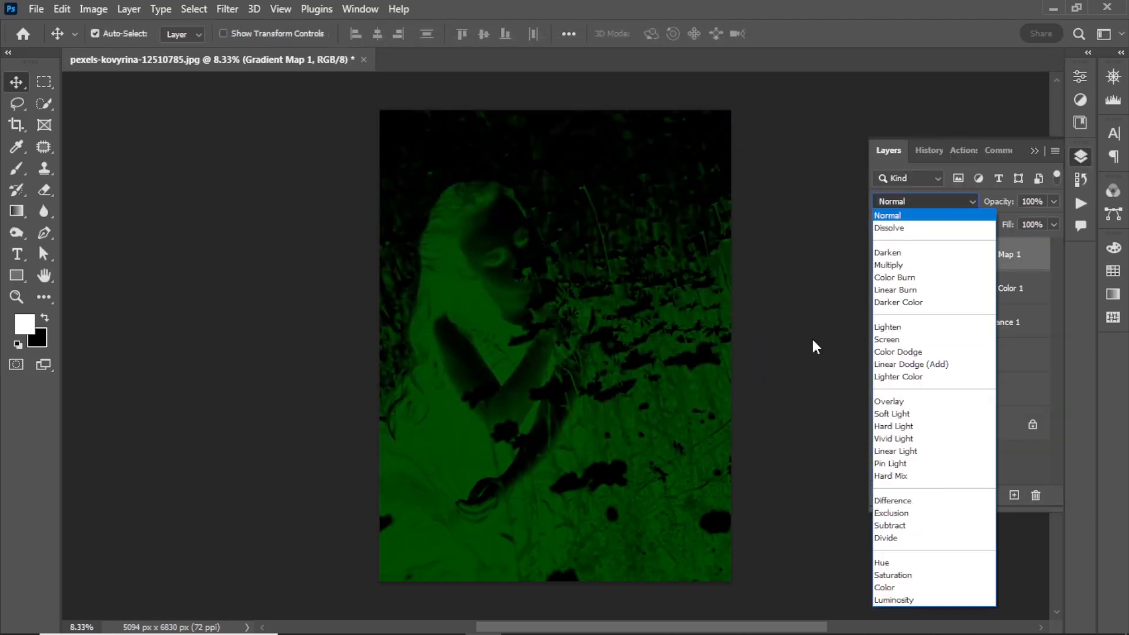
left_click(886, 415)
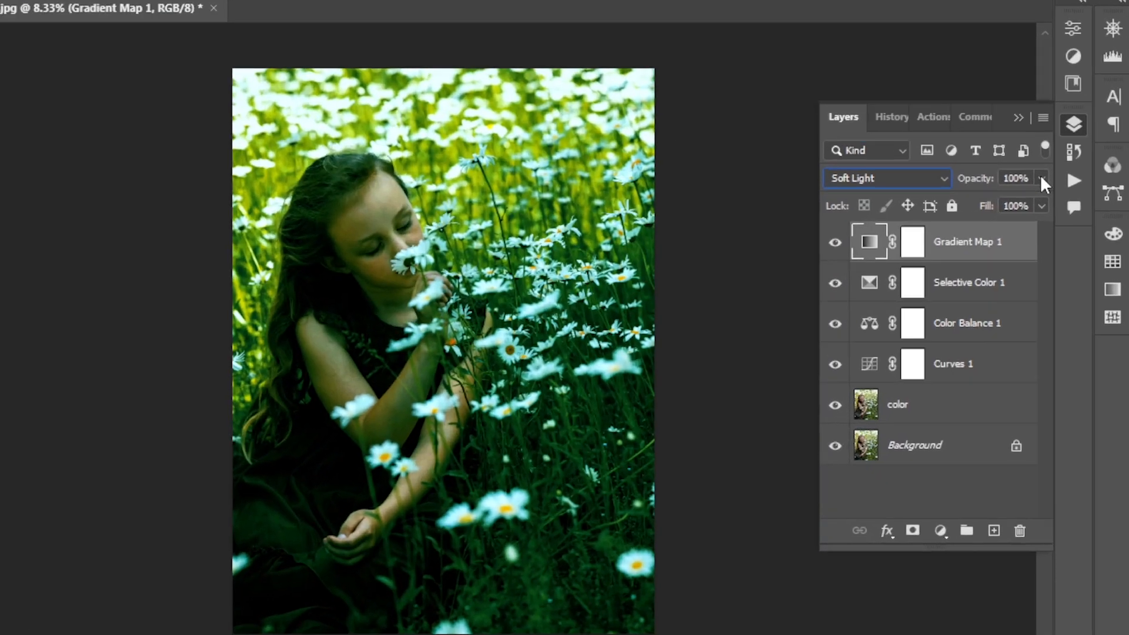
- Reduce the Gradient Map layer's opacity to 15%
left_click(1053, 202)
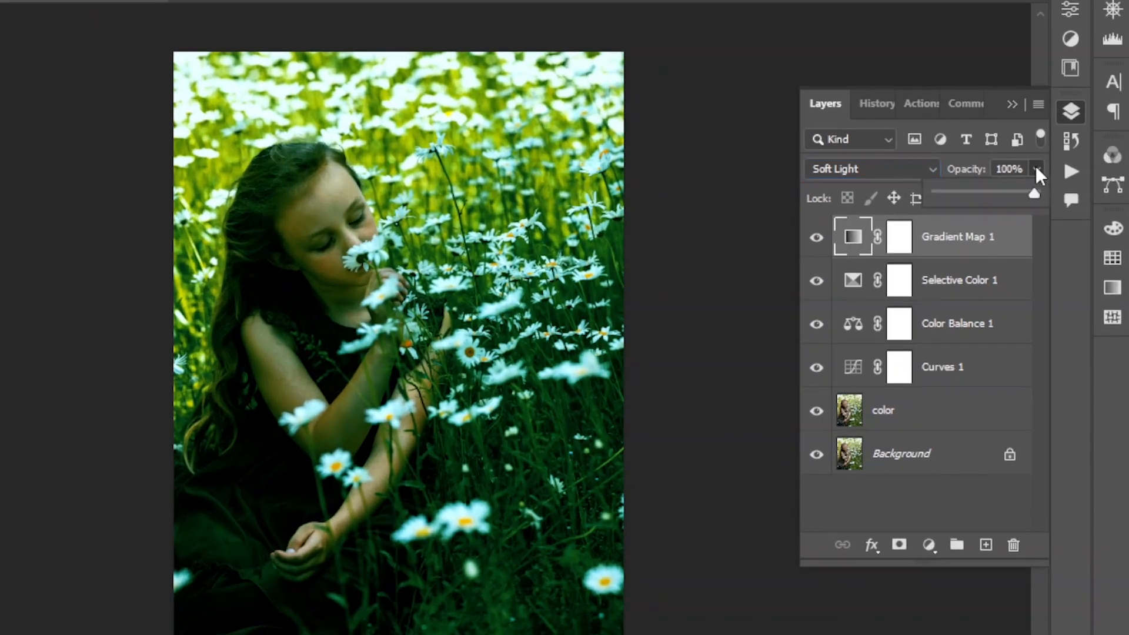
left_click(951, 191)
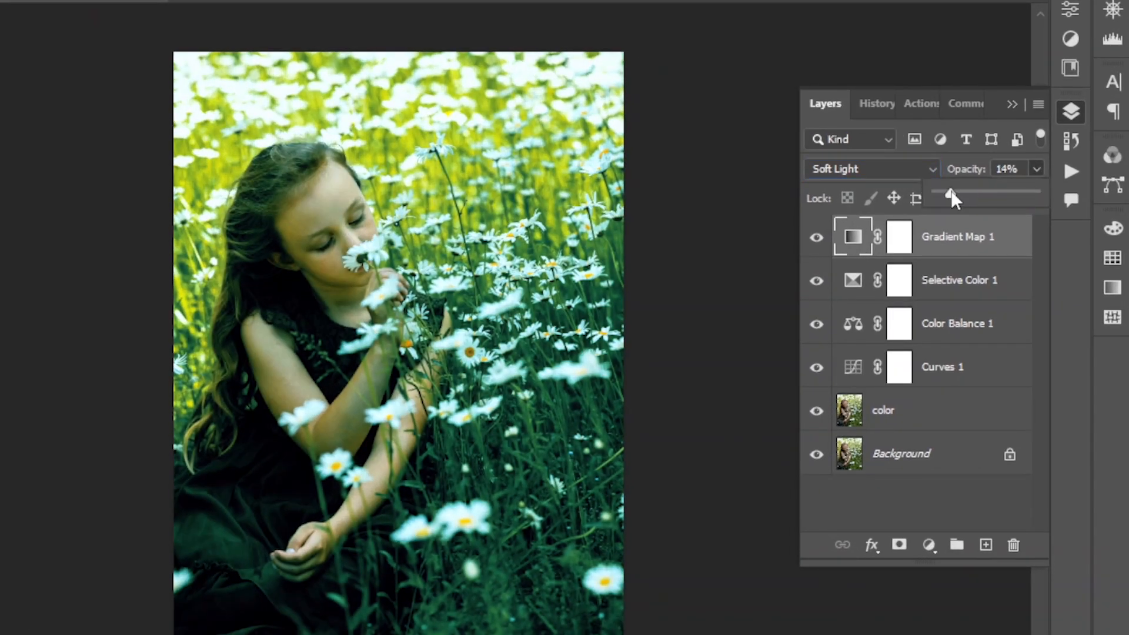
left_click(1014, 168)
type("15")
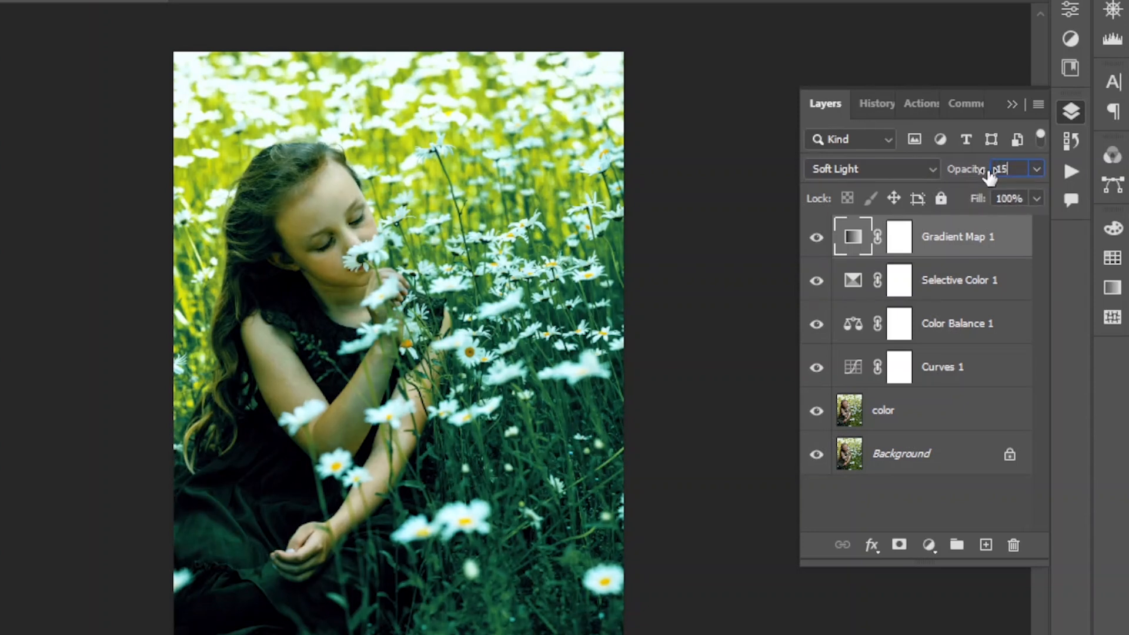
key("Return")
- Compare the photo with and without the Gradient Map adjustment by toggling its visibility off and on
left_click(815, 237)
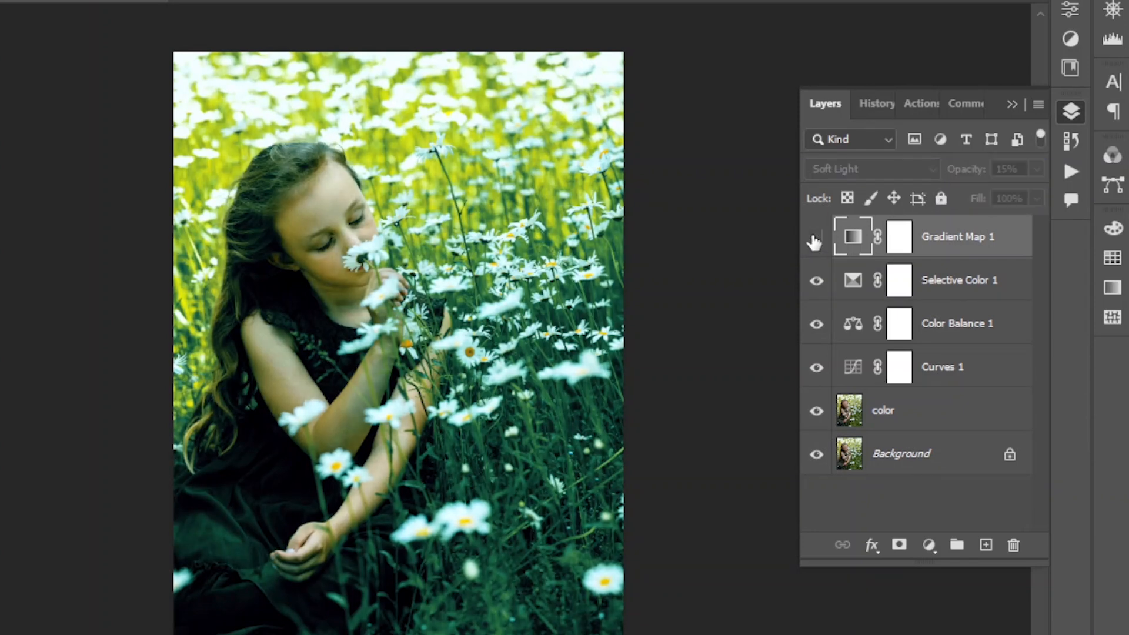
left_click(816, 237)
left_click(816, 237)
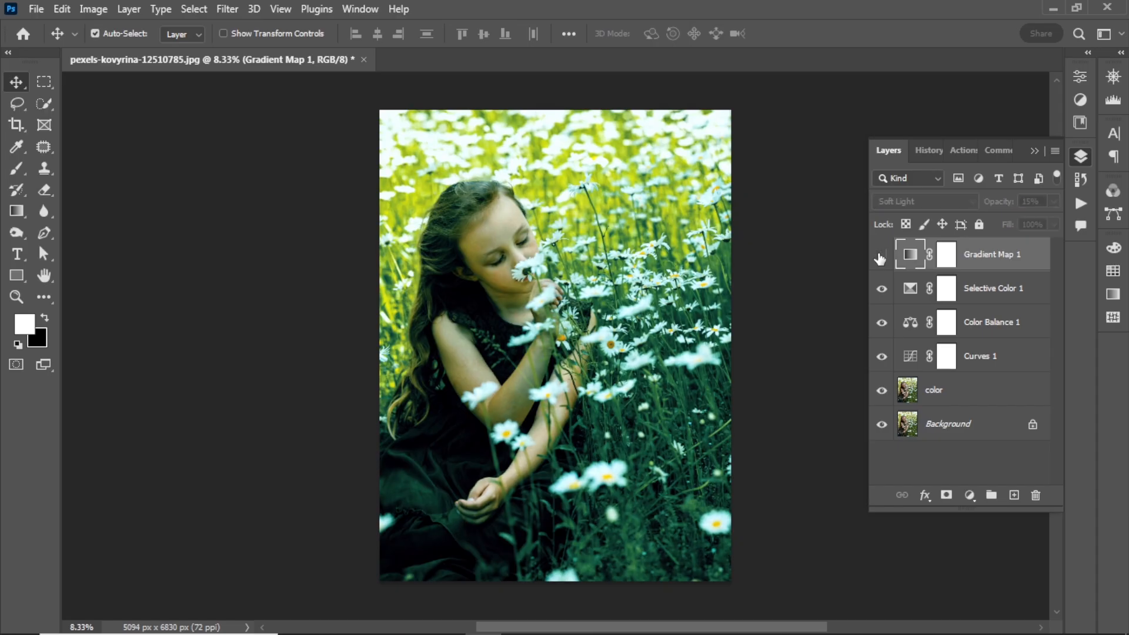
left_click(816, 238)
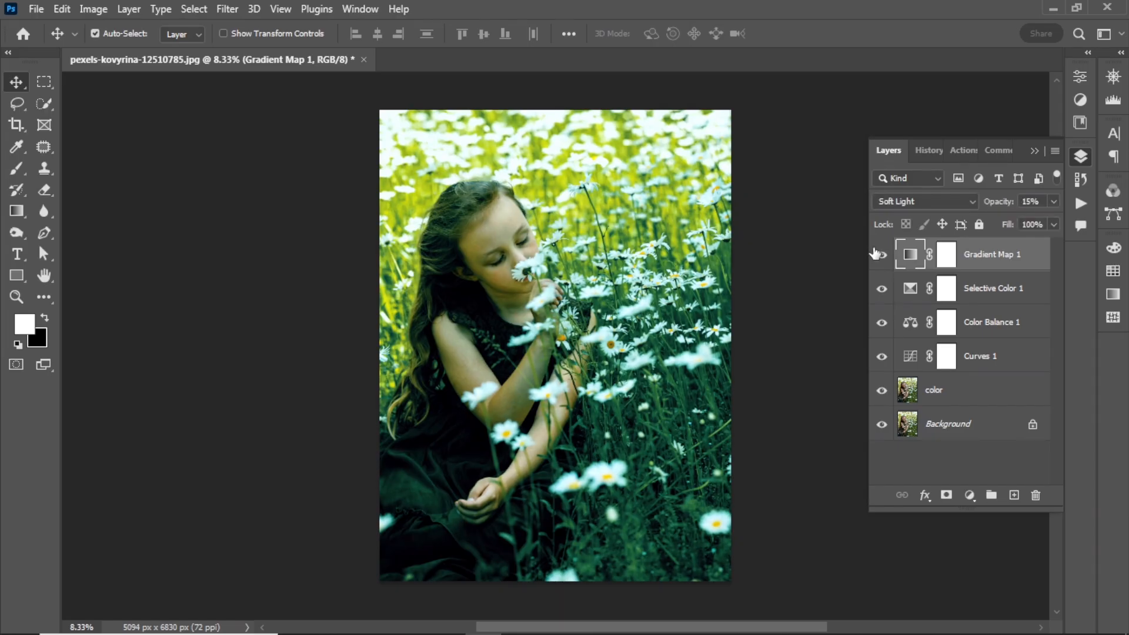
- Add a Hue/Saturation adjustment layer above the Gradient Map and set its master Saturation to -25
left_click(970, 495)
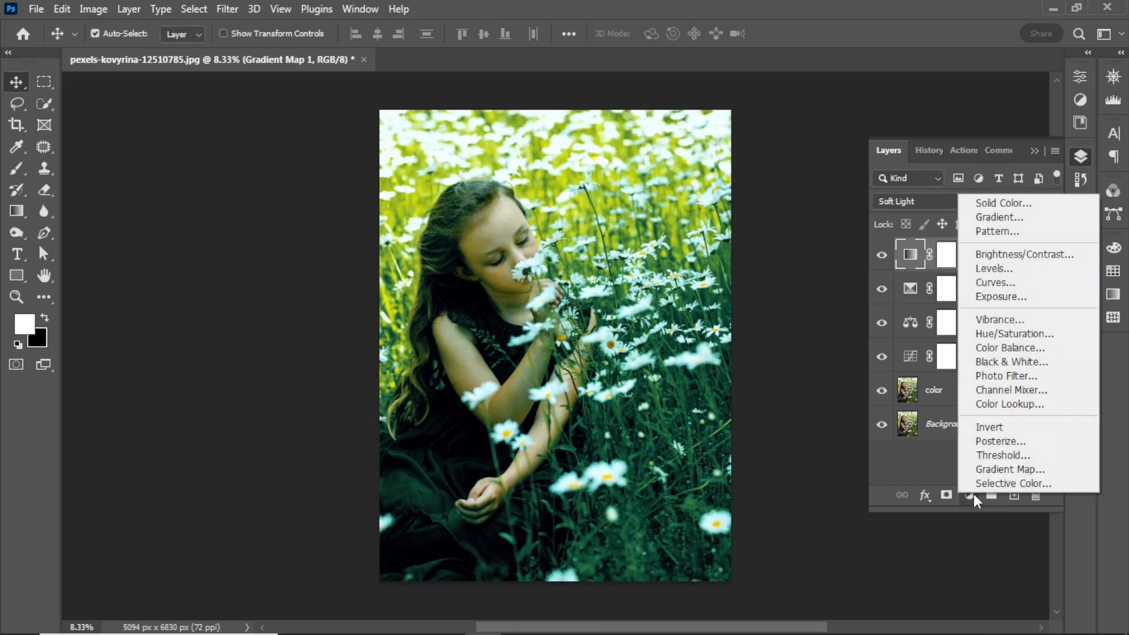
left_click(991, 332)
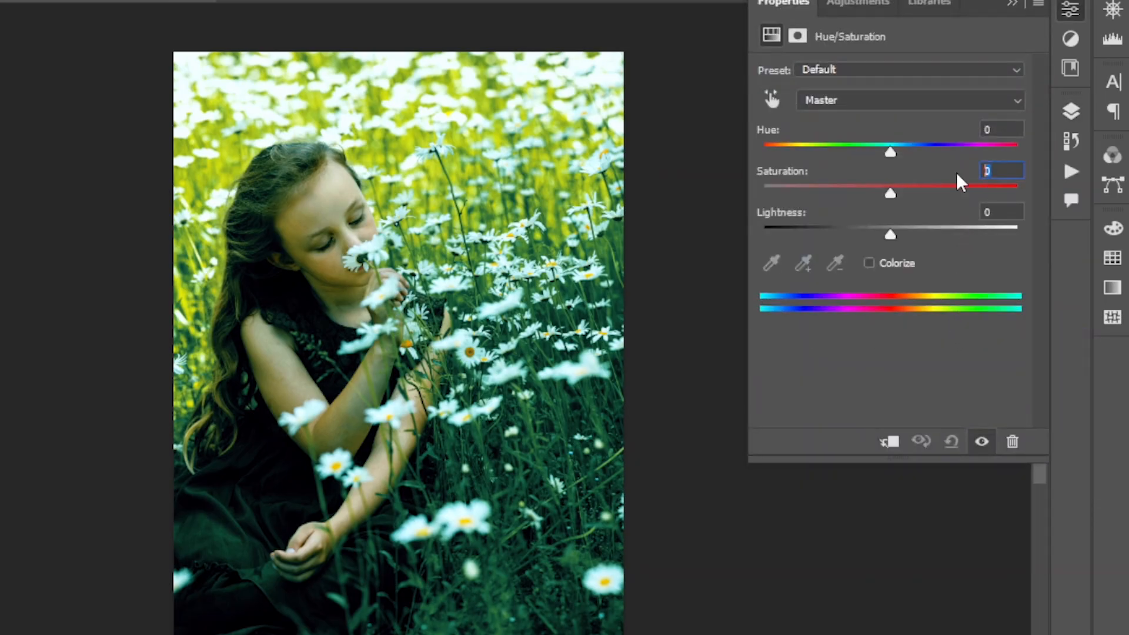
type("-25")
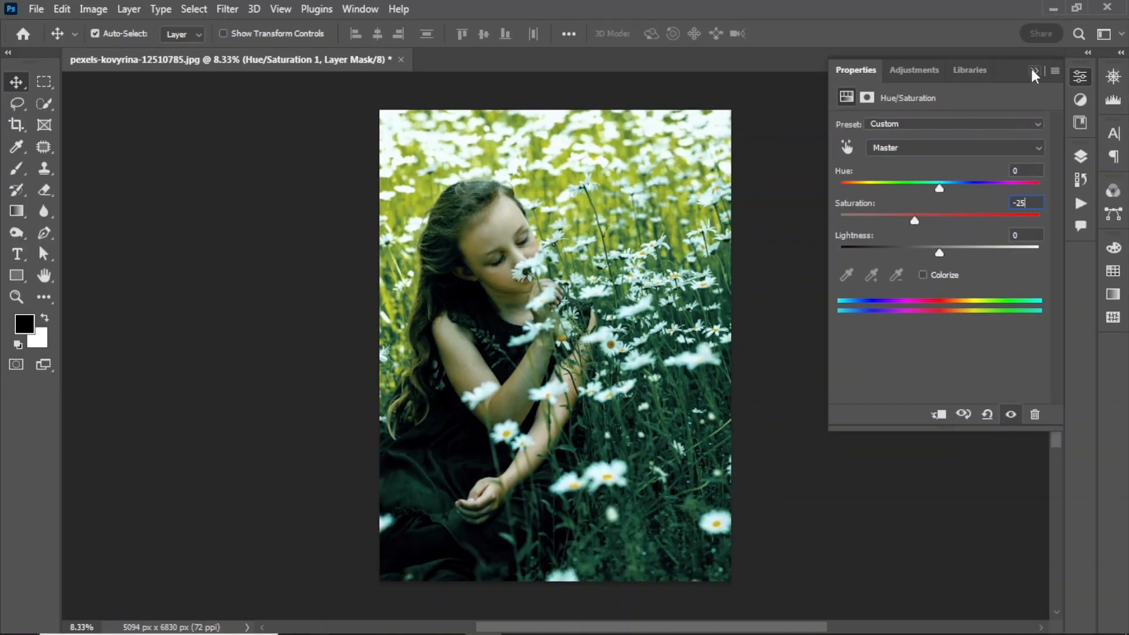
left_click(1033, 71)
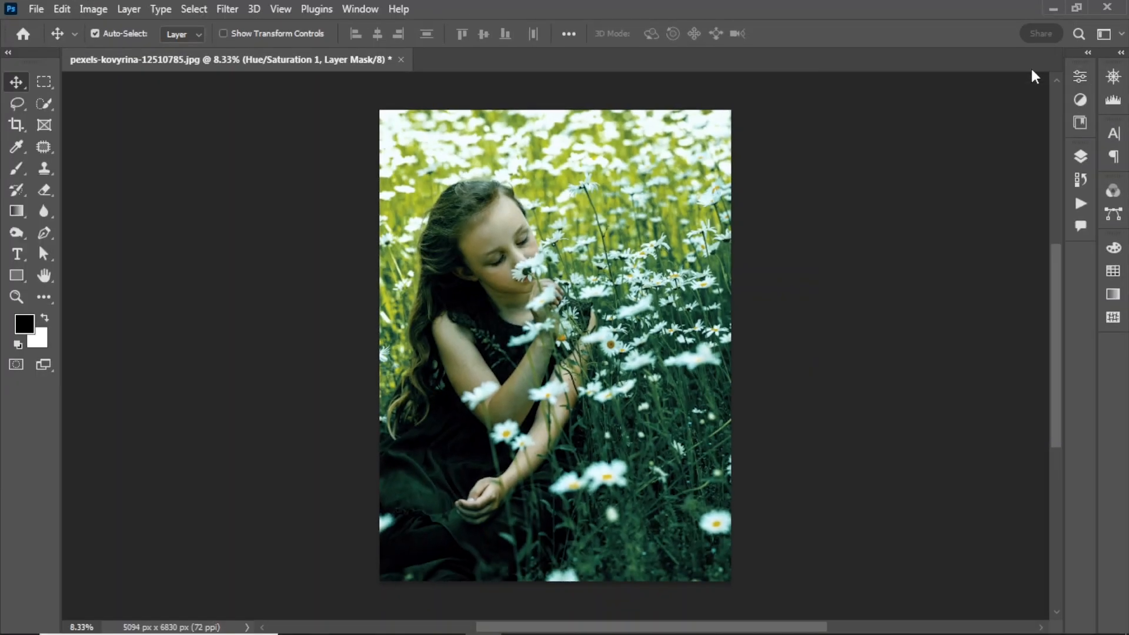
- Compare the photo with and without the Hue/Saturation adjustment by toggling its visibility
left_click(1080, 157)
left_click(880, 260)
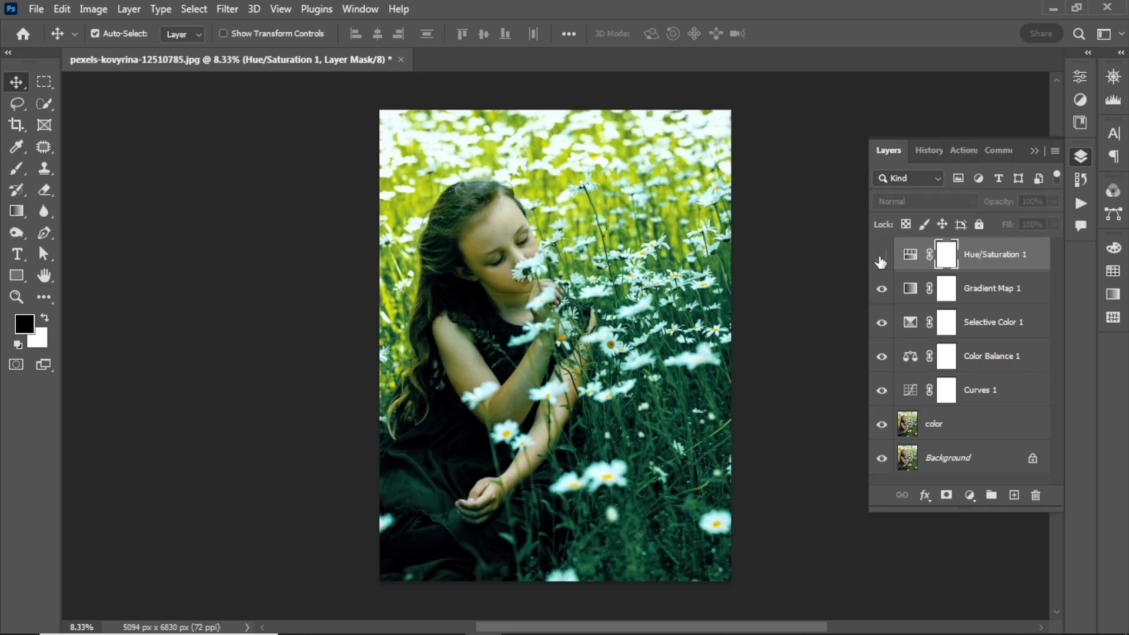
left_click(880, 259)
left_click(880, 260)
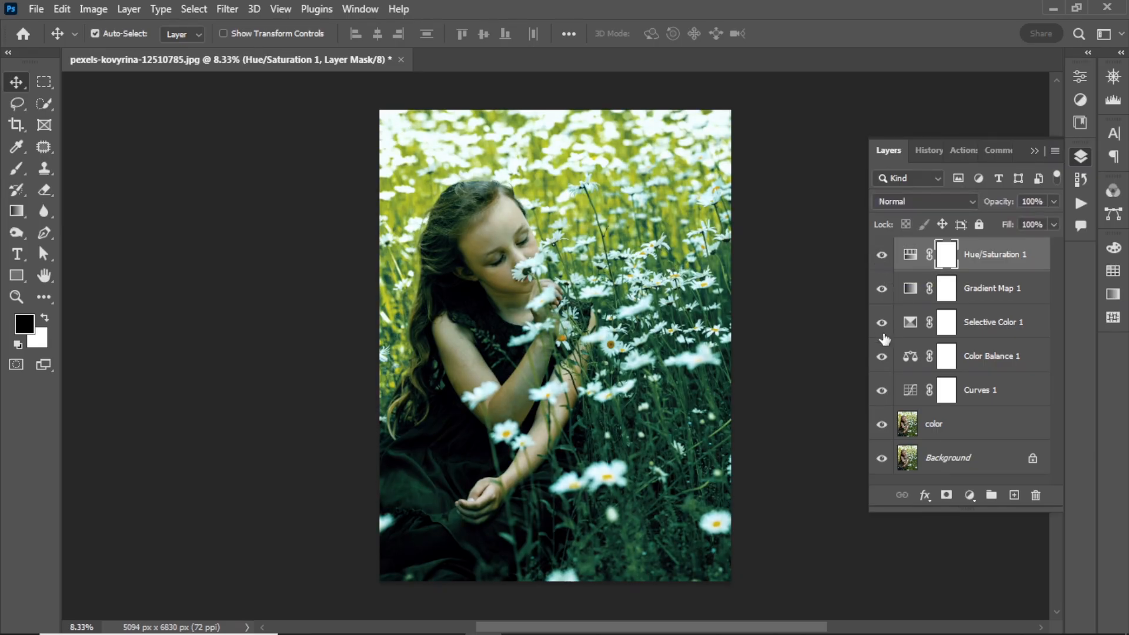
- Compare the full color grade with the ungraded photo by isolating the color layer and restoring all layers
left_click(882, 425, "alt")
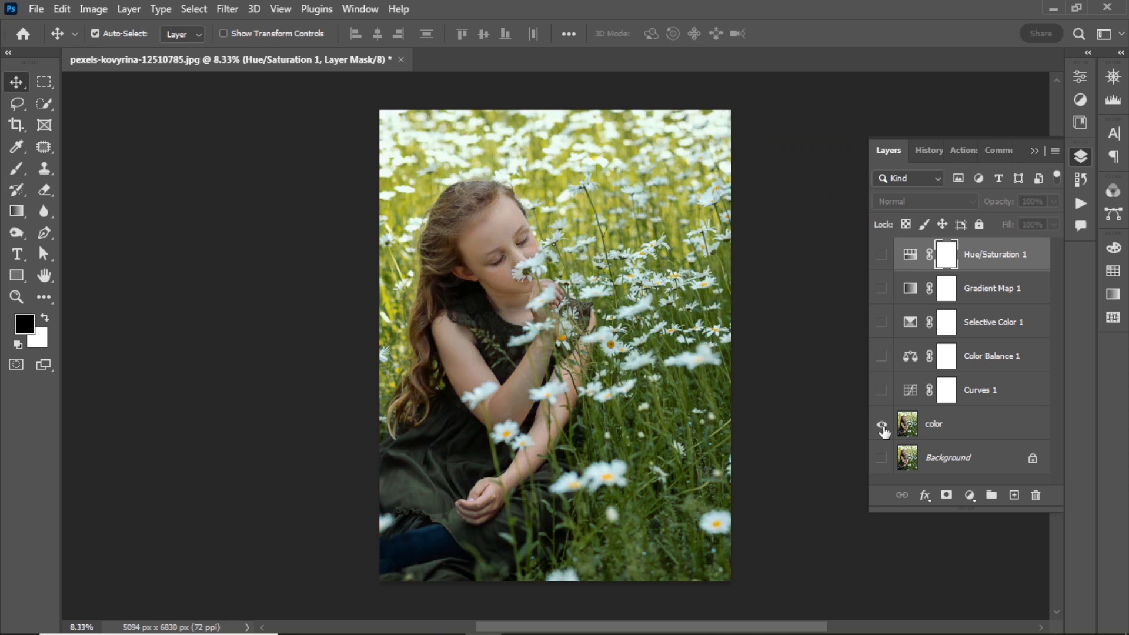
left_click(882, 426, "alt")
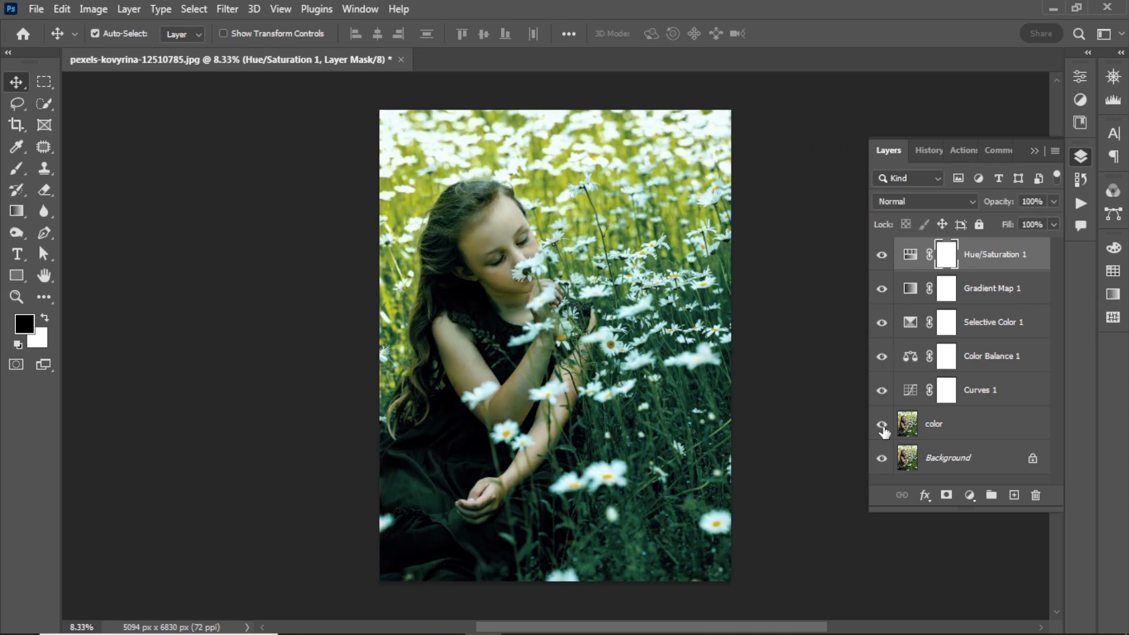
left_click(882, 426, "alt")
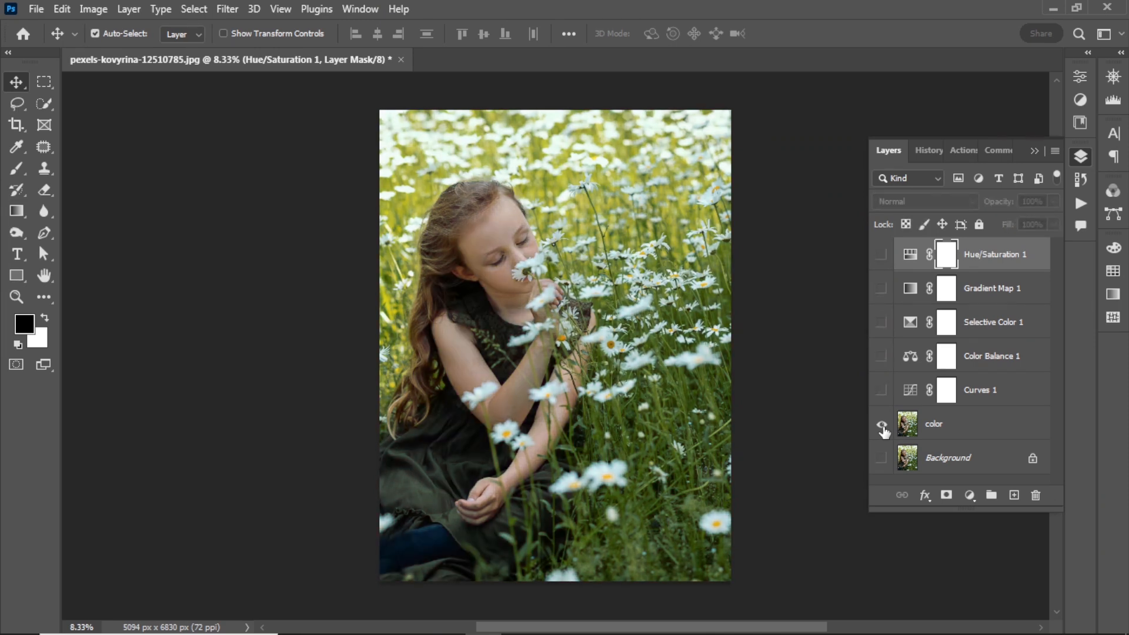
left_click(882, 426, "alt")
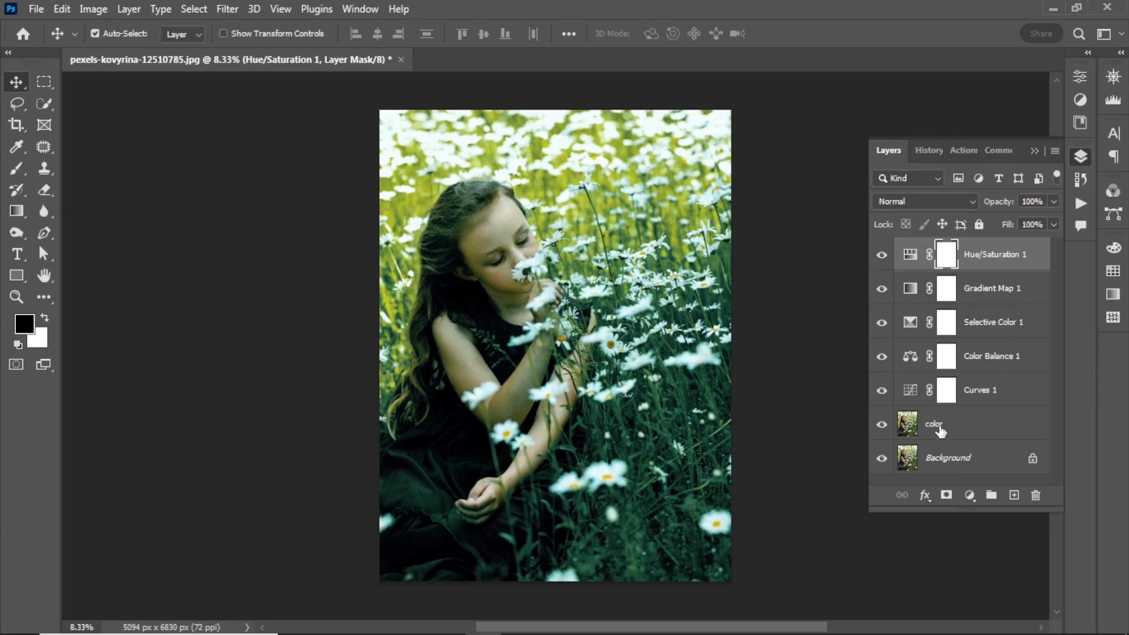
- Group all five adjustment layers, from Hue/Saturation down to Curves
left_click(970, 259)
left_click(991, 395, "shift")
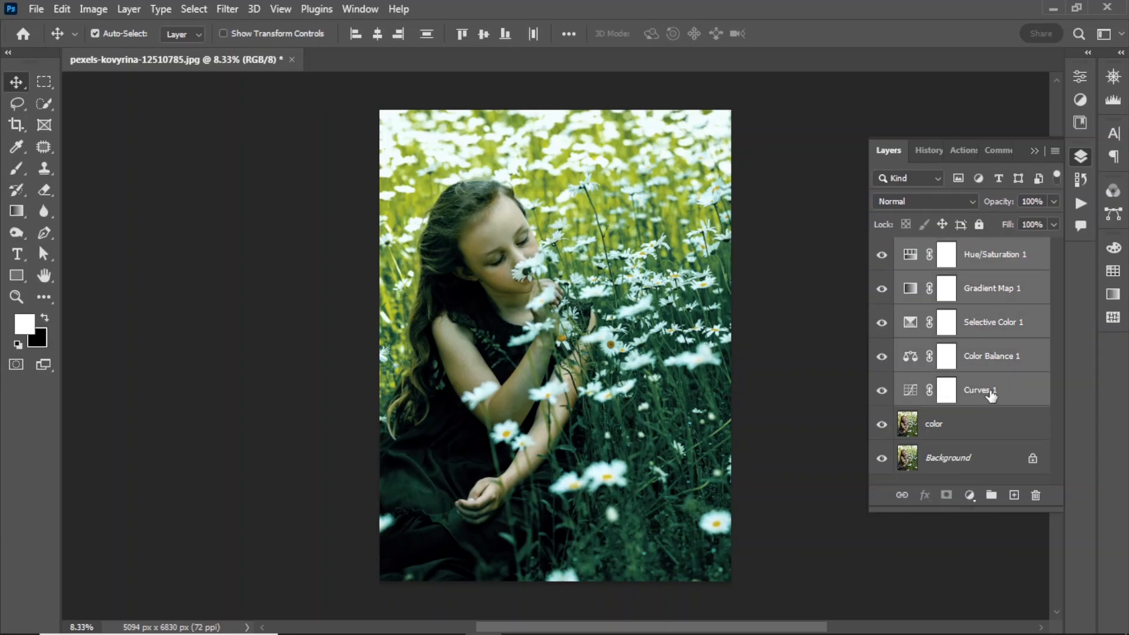
left_click_drag(988, 392, 991, 494)
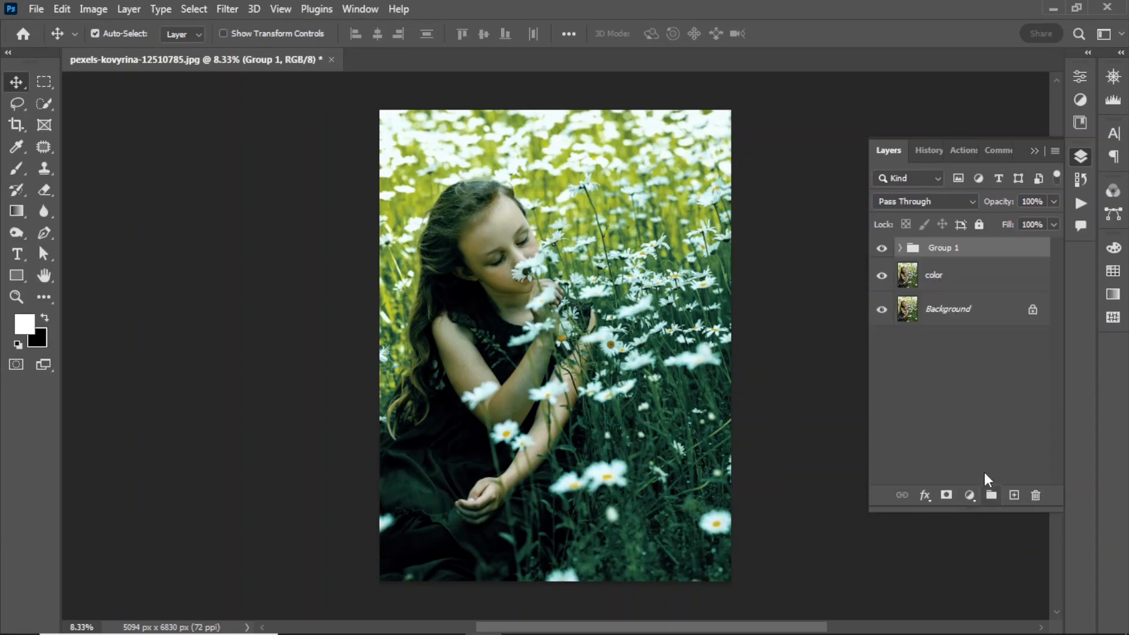
- Apply a Lens Correction filter to the color layer with a custom Vignette Amount of -35
left_click(963, 276)
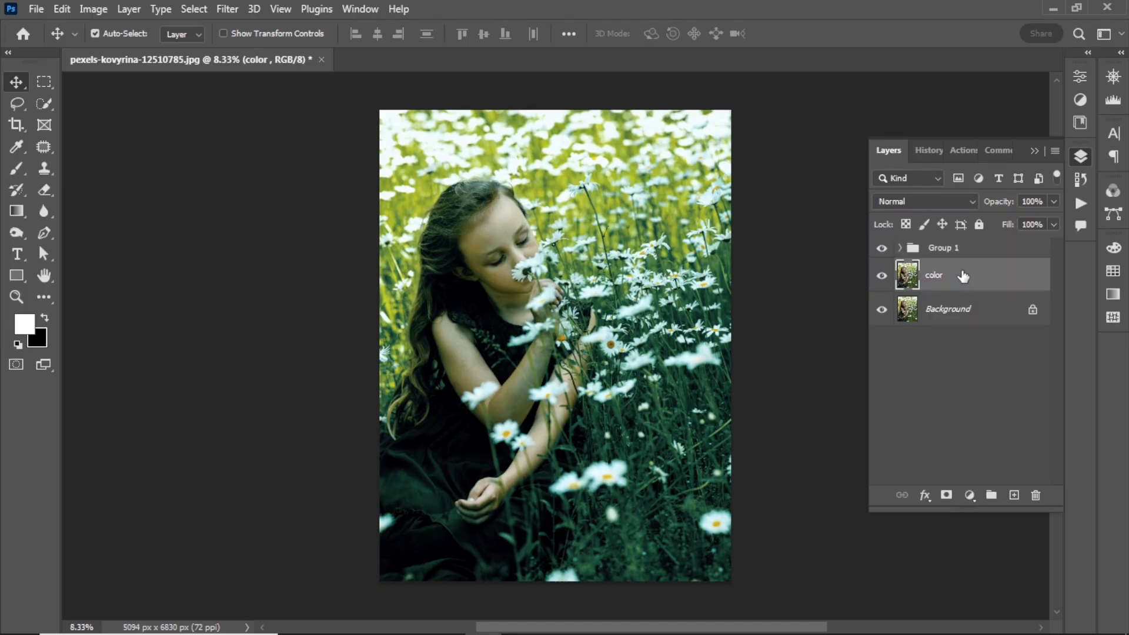
left_click(235, 11)
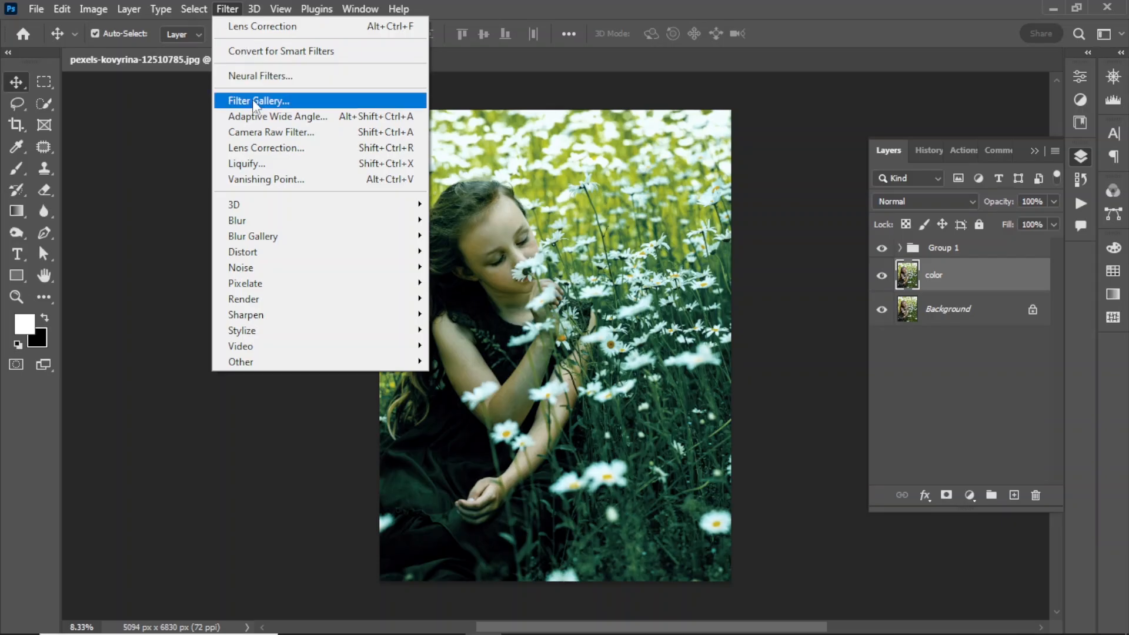
left_click(260, 148)
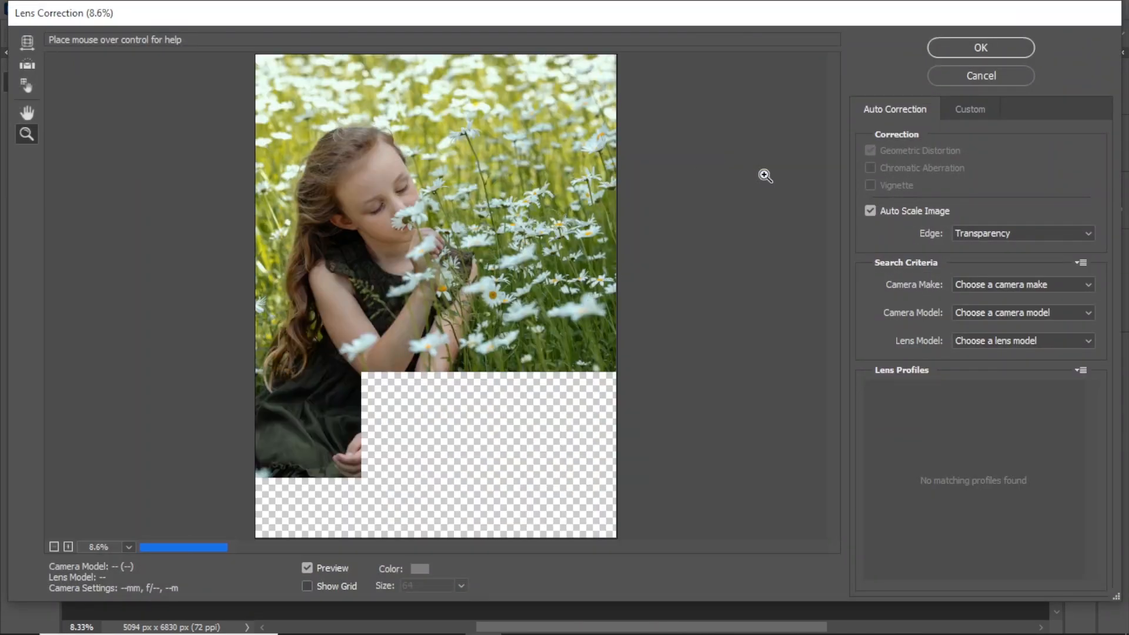
left_click(976, 112)
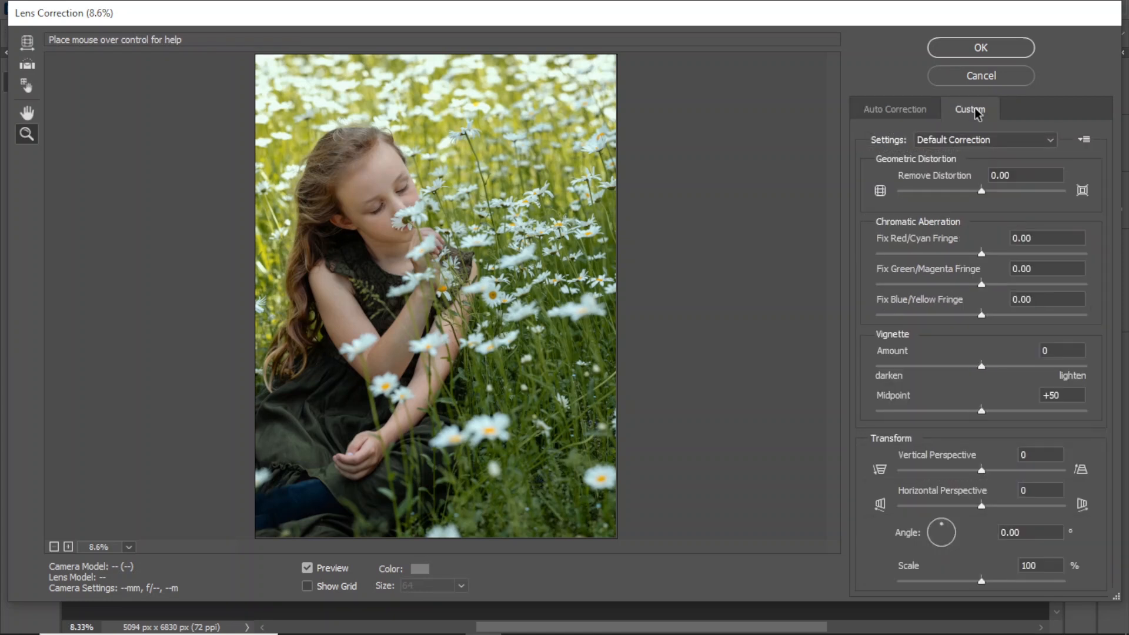
left_click_drag(981, 367, 946, 368)
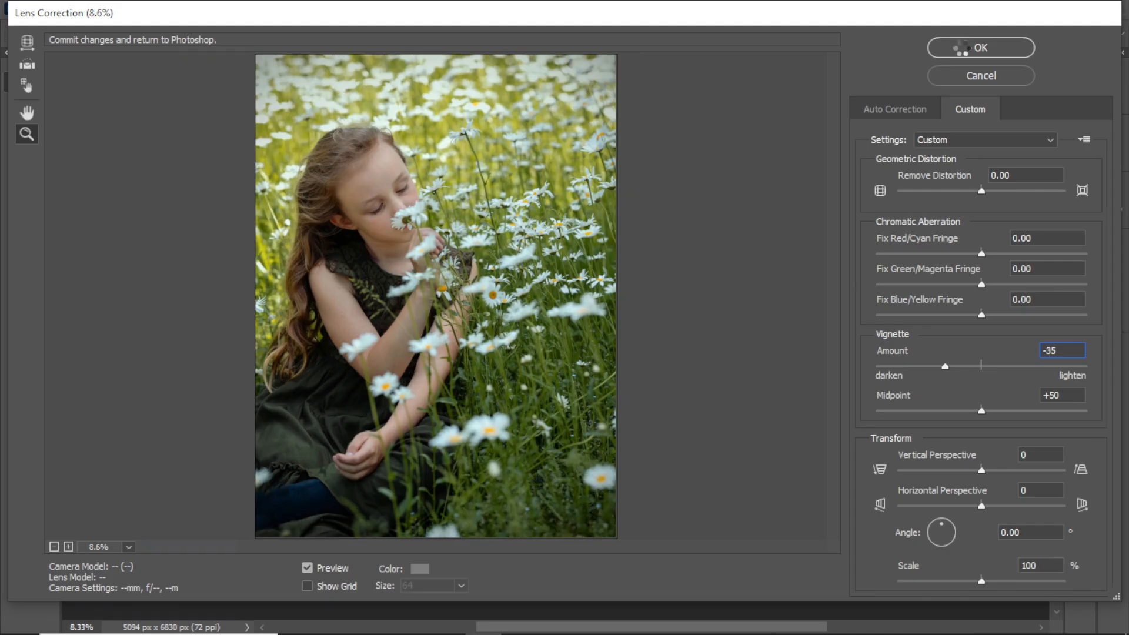
left_click(960, 47)
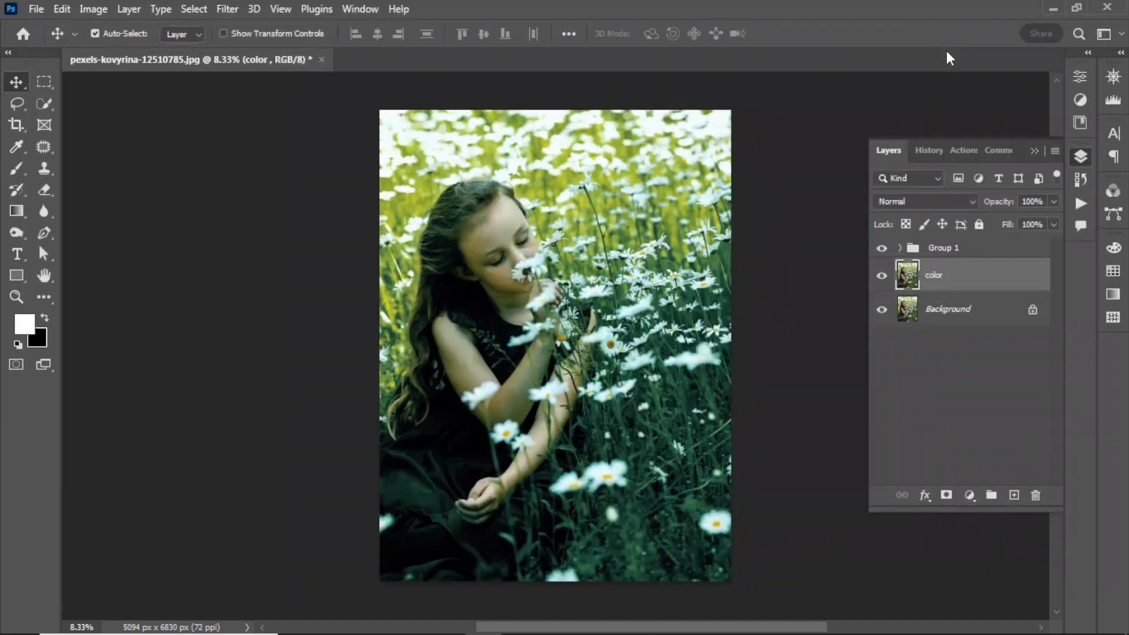
- Check the vignette and the grading by toggling the visibility of the color layer and the adjustment group
left_click(881, 276)
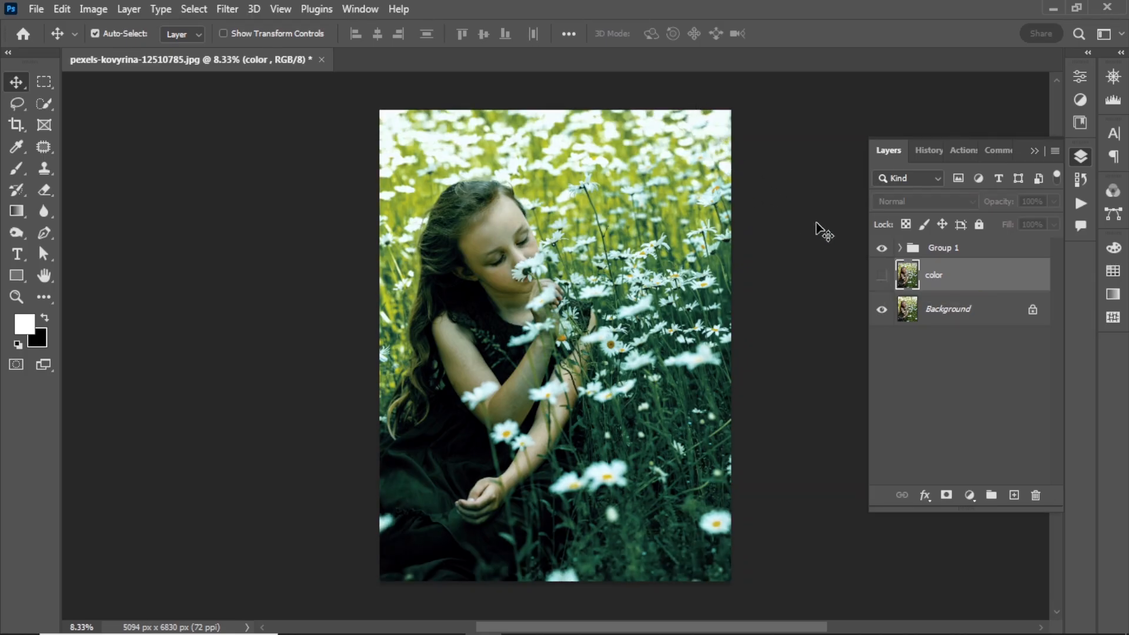
left_click(882, 276)
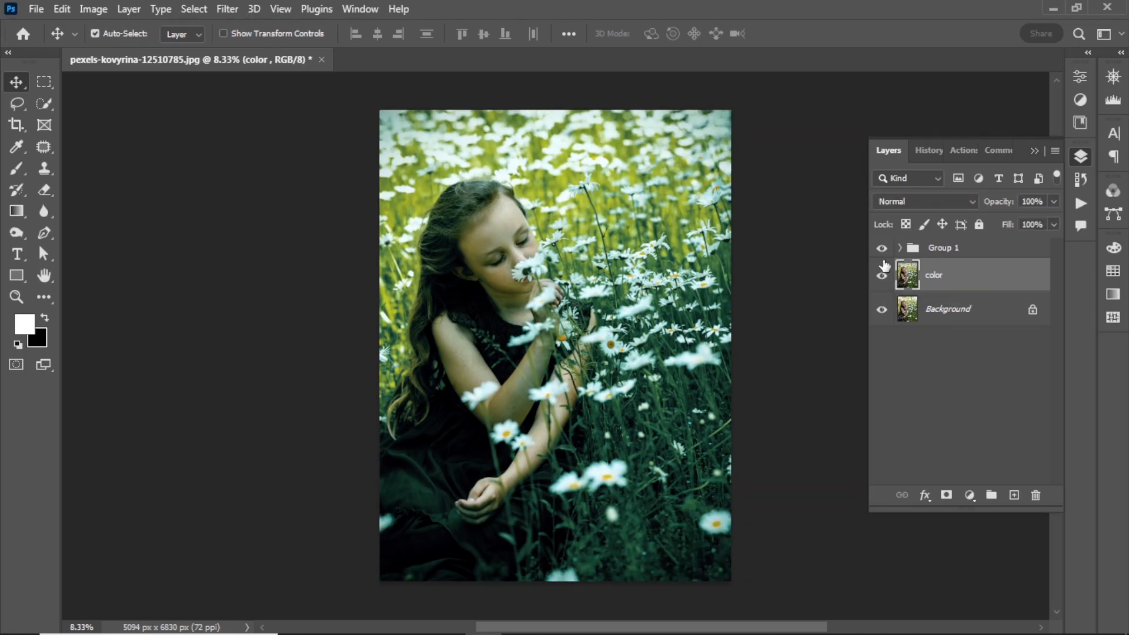
left_click(881, 249)
left_click(881, 248)
- Add a layer mask to the adjustment group and choose the Soft Round brush for the Brush tool
left_click(952, 248)
left_click(947, 495)
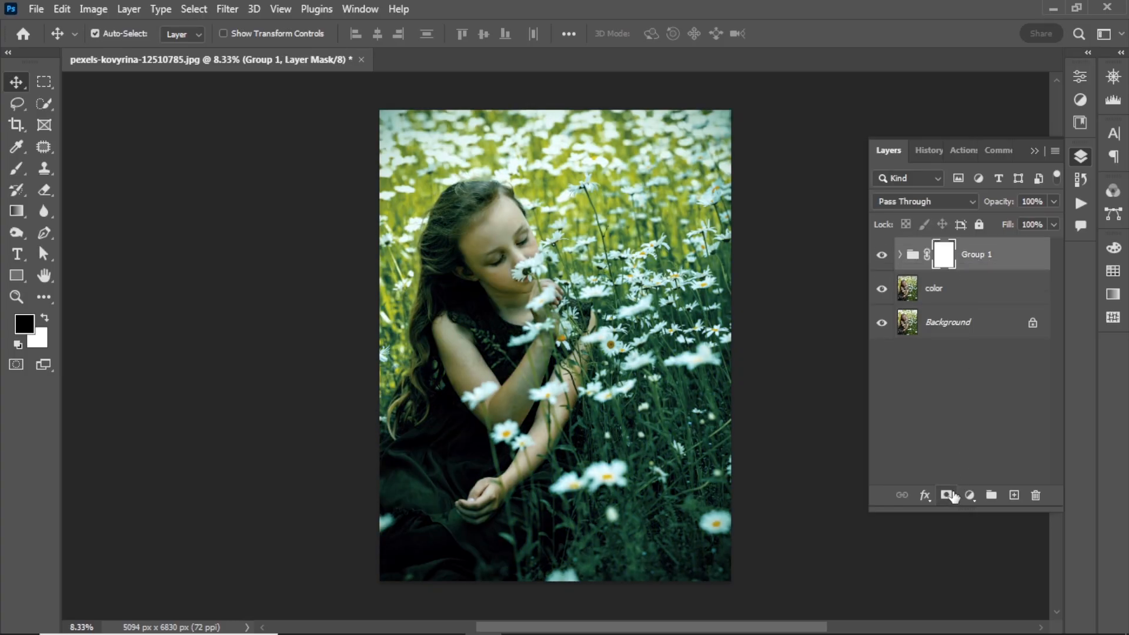
left_click(18, 169)
left_click(80, 168)
right_click(460, 210)
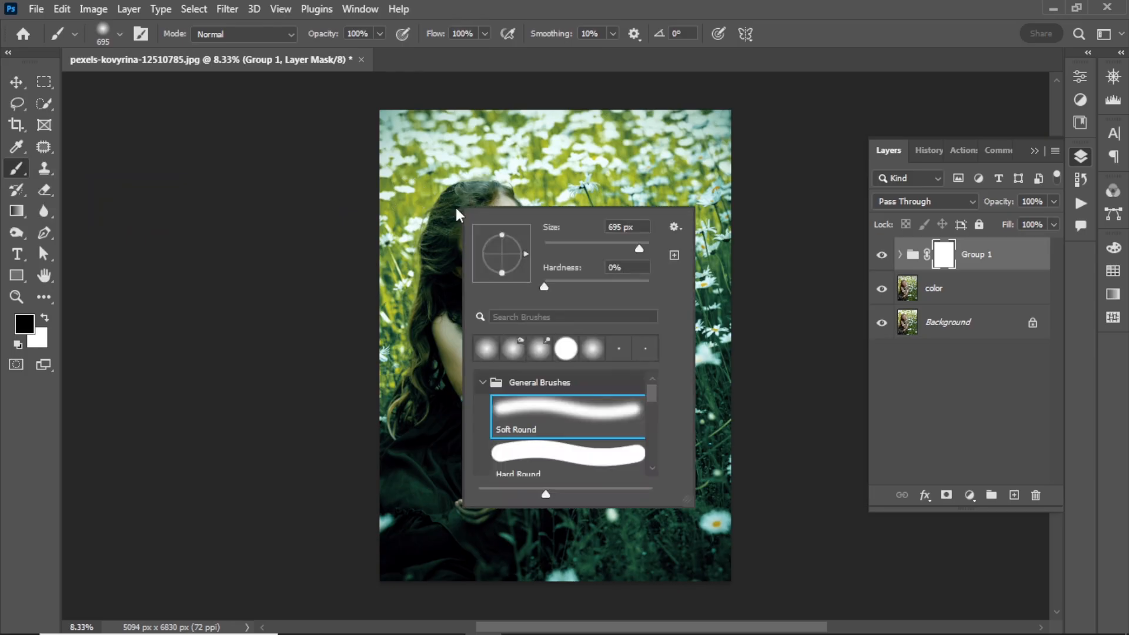
left_click(530, 417)
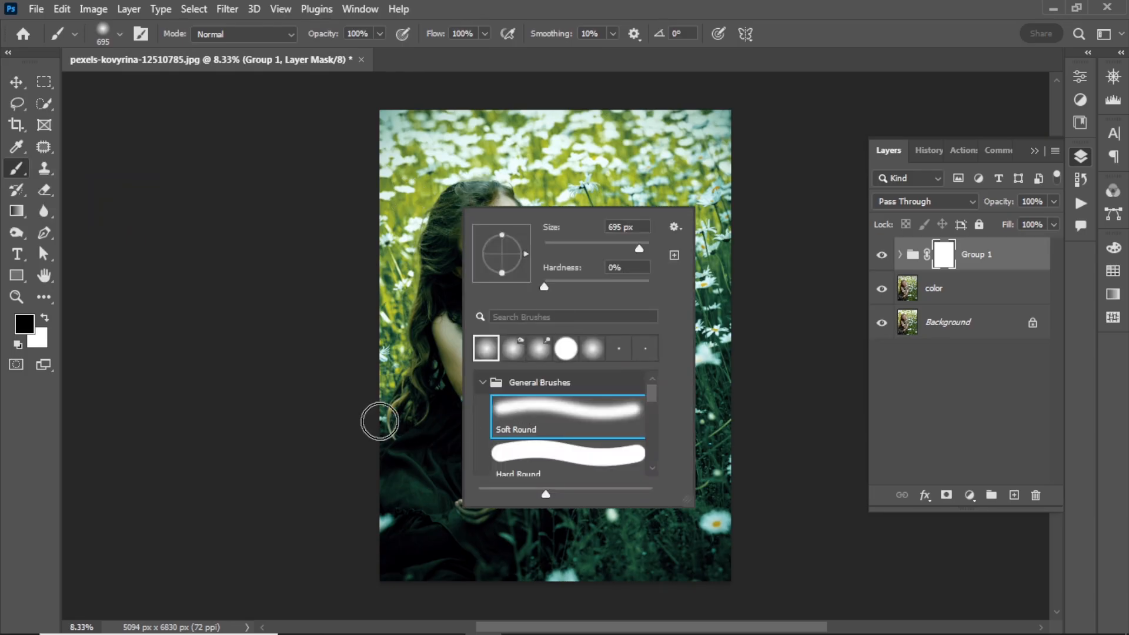
left_click(344, 429)
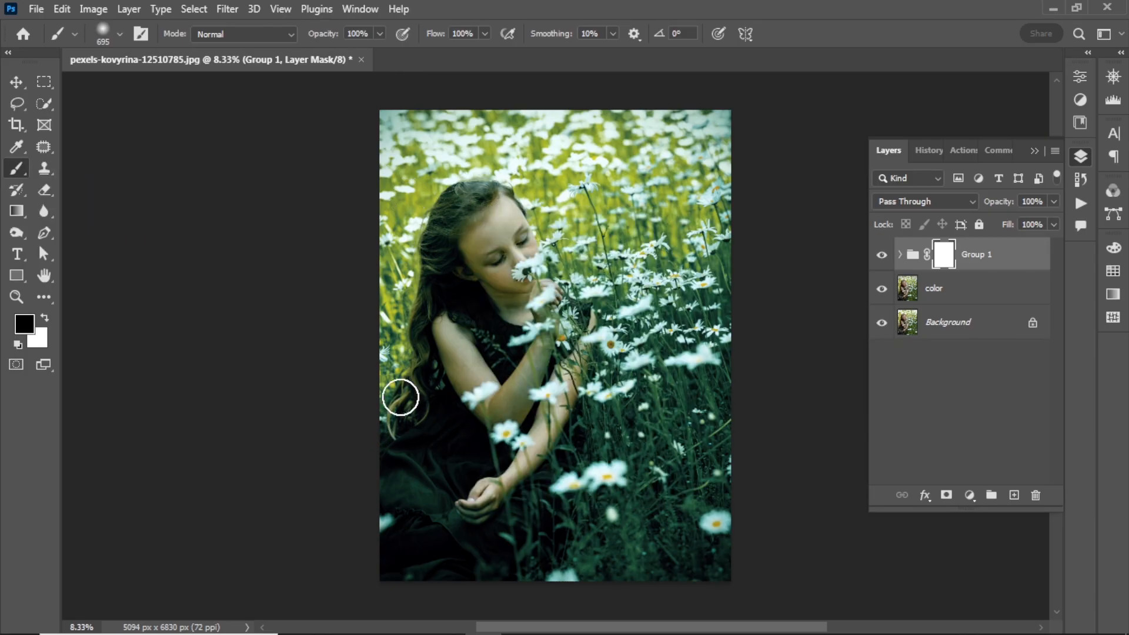
- Paint black on the group's mask over the girl's face, hair and dress with a soft brush of about 575 px
right_click(486, 243, "alt")
mouse_move(501, 198)
left_mouse_down()
mouse_move(459, 186)
mouse_move(431, 247)
mouse_move(439, 199)
mouse_move(454, 193)
mouse_move(432, 231)
mouse_move(411, 369)
mouse_move(446, 260)
mouse_move(495, 224)
mouse_move(498, 196)
mouse_move(455, 227)
mouse_move(469, 218)
mouse_move(449, 262)
mouse_move(515, 296)
mouse_move(482, 276)
mouse_move(494, 249)
mouse_move(519, 240)
mouse_move(510, 207)
left_mouse_up()
right_click(447, 259, "alt")
right_click(486, 251, "alt")
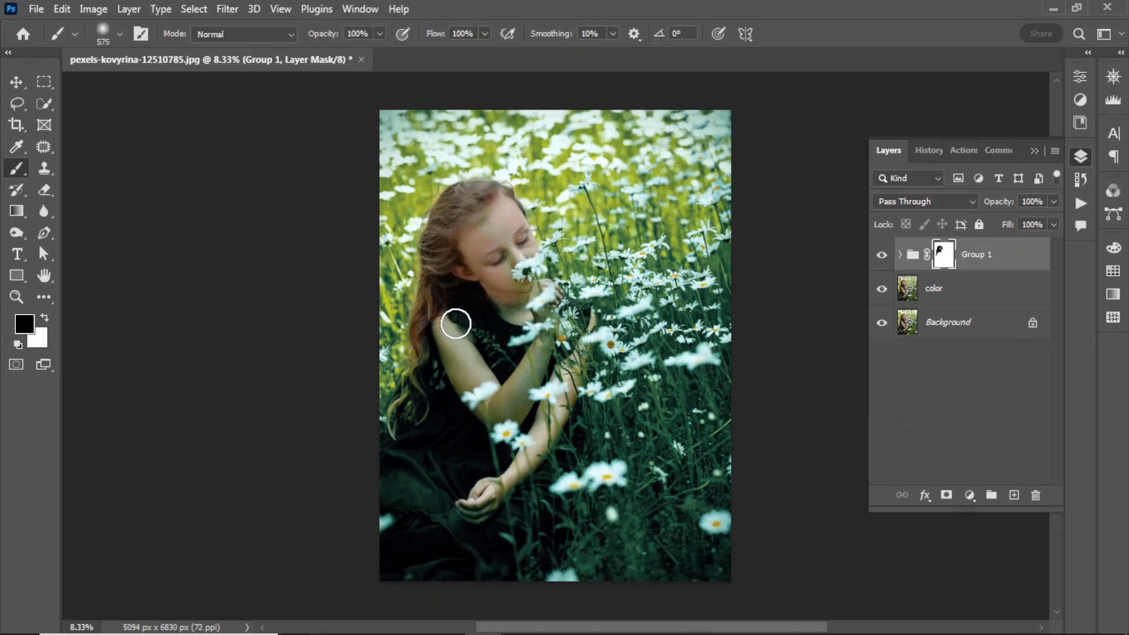
mouse_move(457, 324)
left_mouse_down()
mouse_move(485, 292)
mouse_move(500, 306)
mouse_move(426, 429)
mouse_move(402, 420)
mouse_move(436, 428)
mouse_move(388, 574)
mouse_move(388, 543)
mouse_move(476, 566)
mouse_move(486, 474)
mouse_move(465, 417)
mouse_move(446, 518)
mouse_move(410, 521)
left_mouse_up()
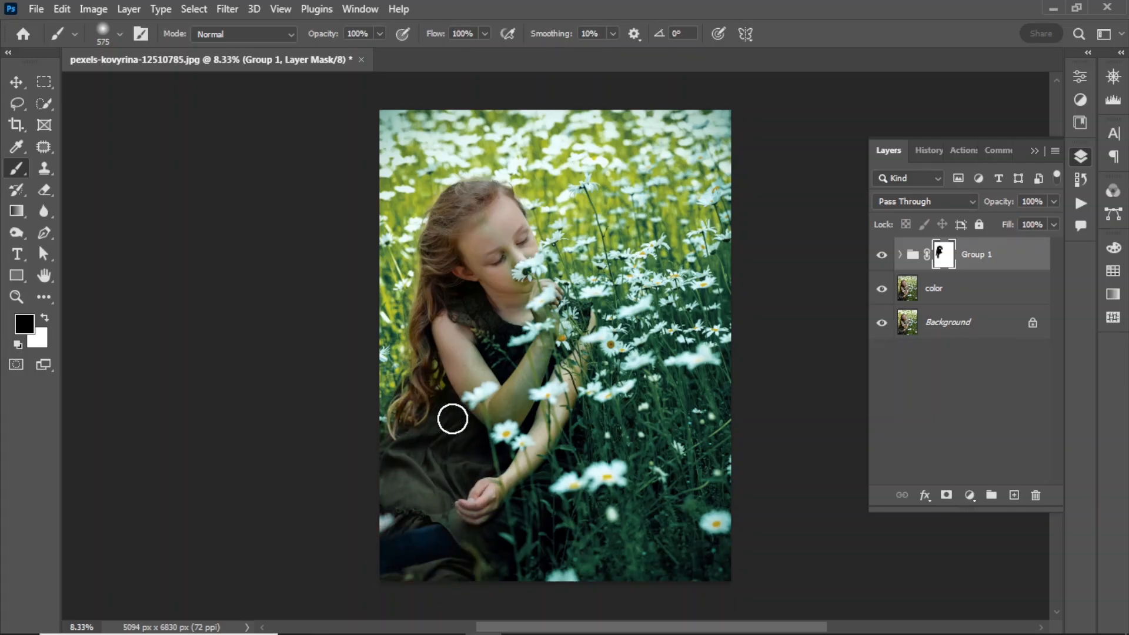
- Mask the grade off the girl's neck, arms and hands, reducing the brush to about 239 px for the narrow areas
right_click(478, 328, "alt")
mouse_move(469, 302)
left_mouse_down()
mouse_move(510, 333)
mouse_move(498, 412)
mouse_move(523, 405)
mouse_move(473, 436)
mouse_move(492, 371)
mouse_move(452, 385)
mouse_move(443, 353)
mouse_move(514, 381)
mouse_move(538, 442)
mouse_move(512, 479)
mouse_move(535, 431)
mouse_move(574, 398)
left_mouse_up()
right_click(524, 376, "alt")
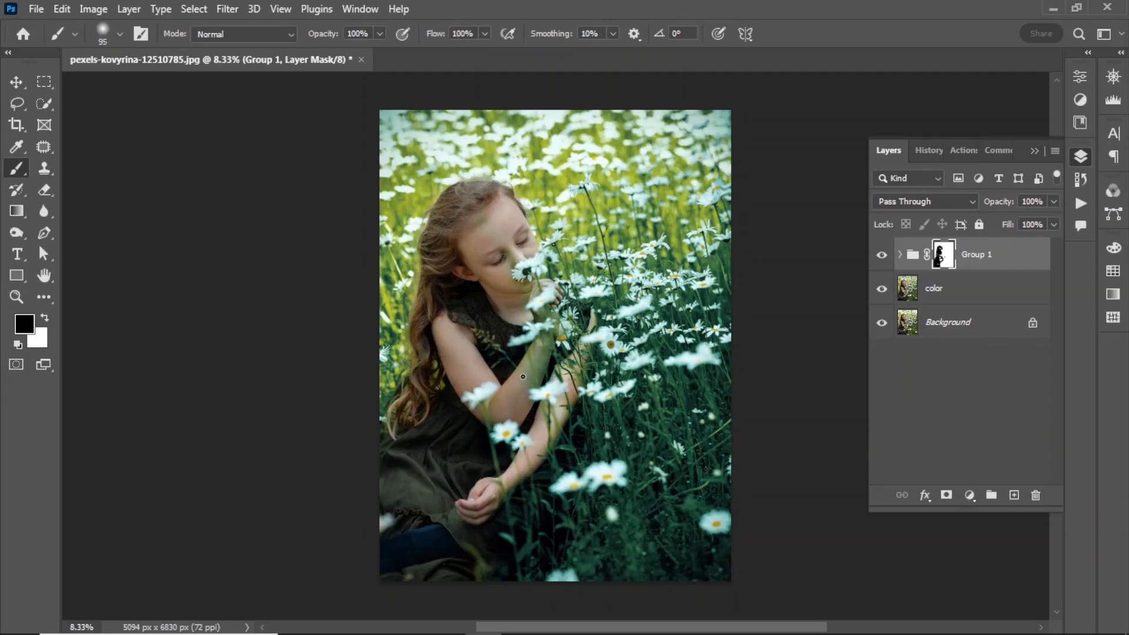
right_click(523, 372, "alt")
mouse_move(542, 340)
left_mouse_down()
mouse_move(566, 329)
mouse_move(540, 284)
mouse_move(533, 318)
left_mouse_up()
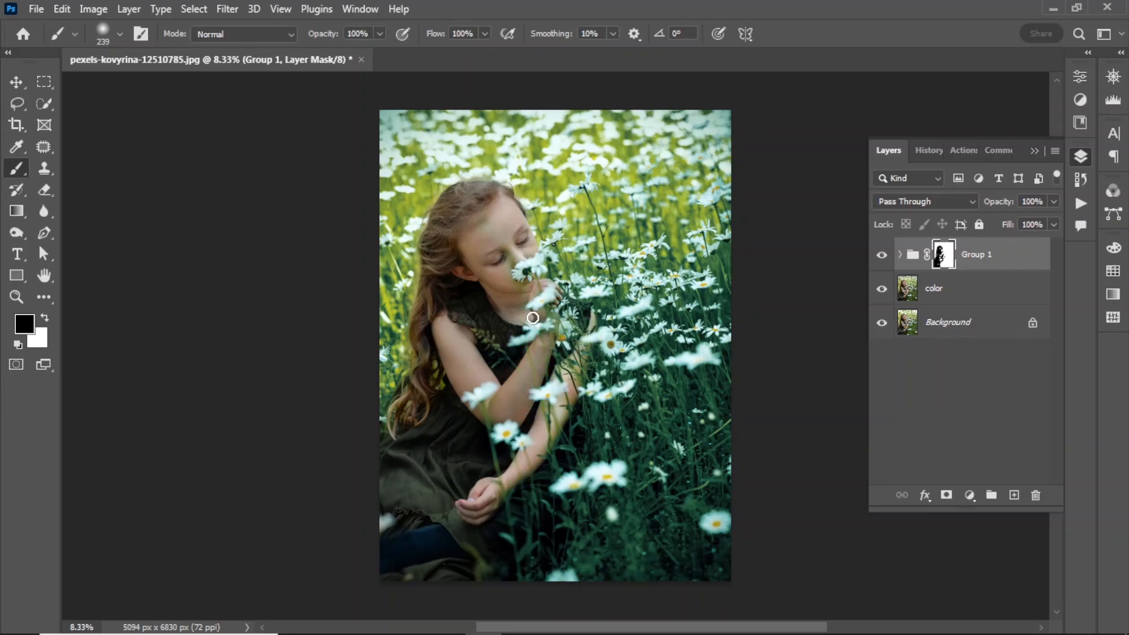
- Enlarge the brush to about 983 px and paint black on the group's mask over the girl's shoulder and dress
right_click(505, 235, "alt")
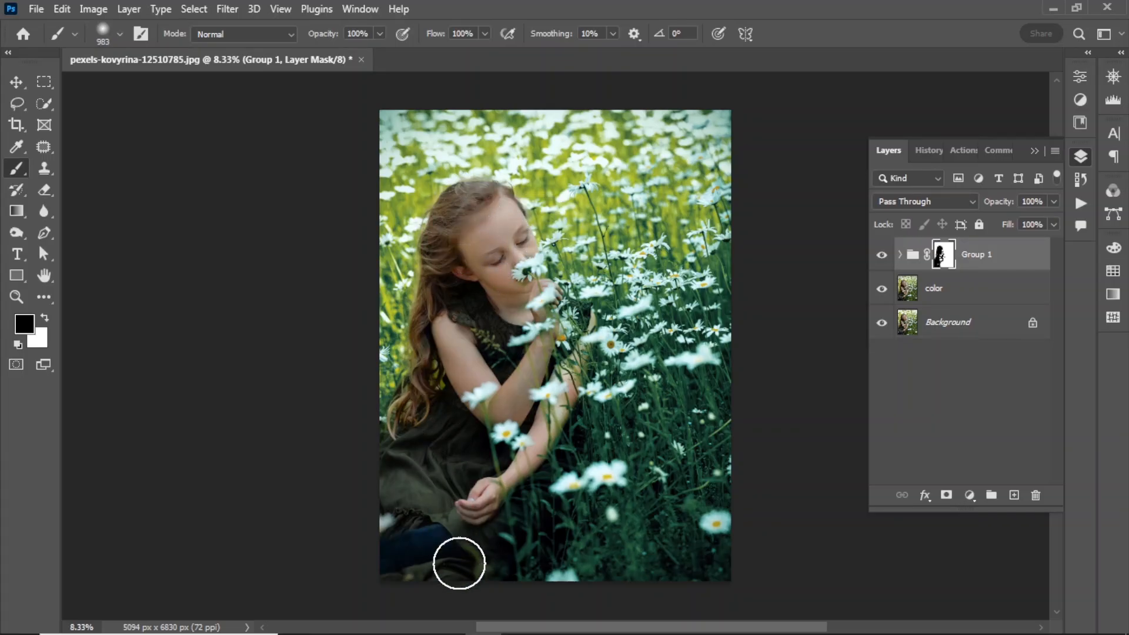
left_click_drag(460, 311, 464, 341)
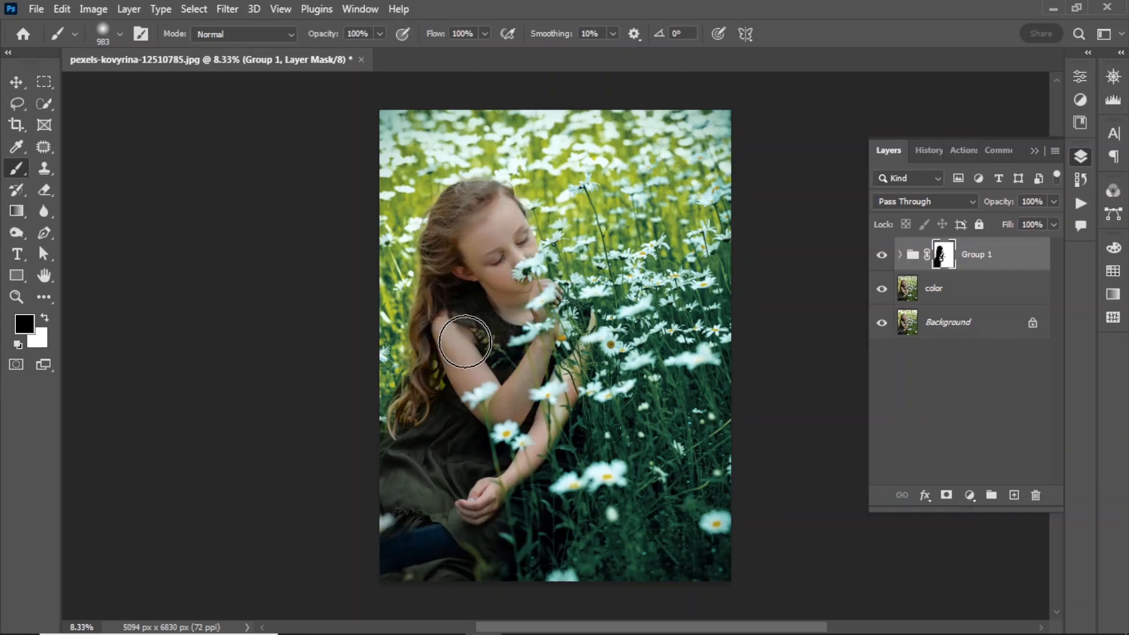
right_click(448, 423, "alt")
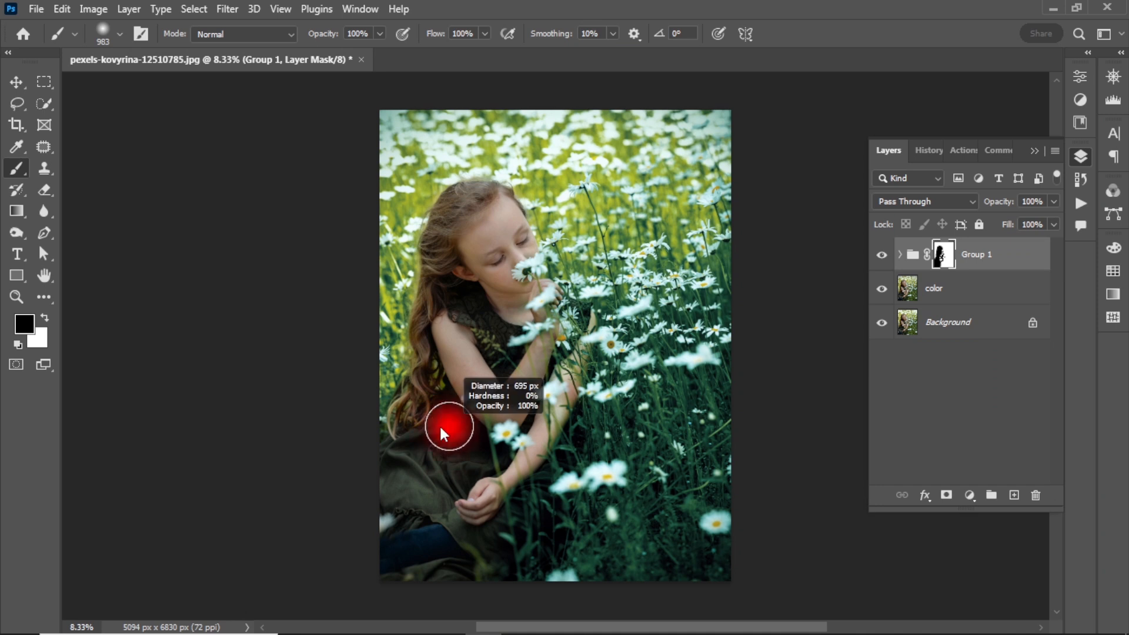
- Switch to the Move tool and compare the masked grade with the ungraded photo by toggling the adjustment group's visibility
left_click(16, 83)
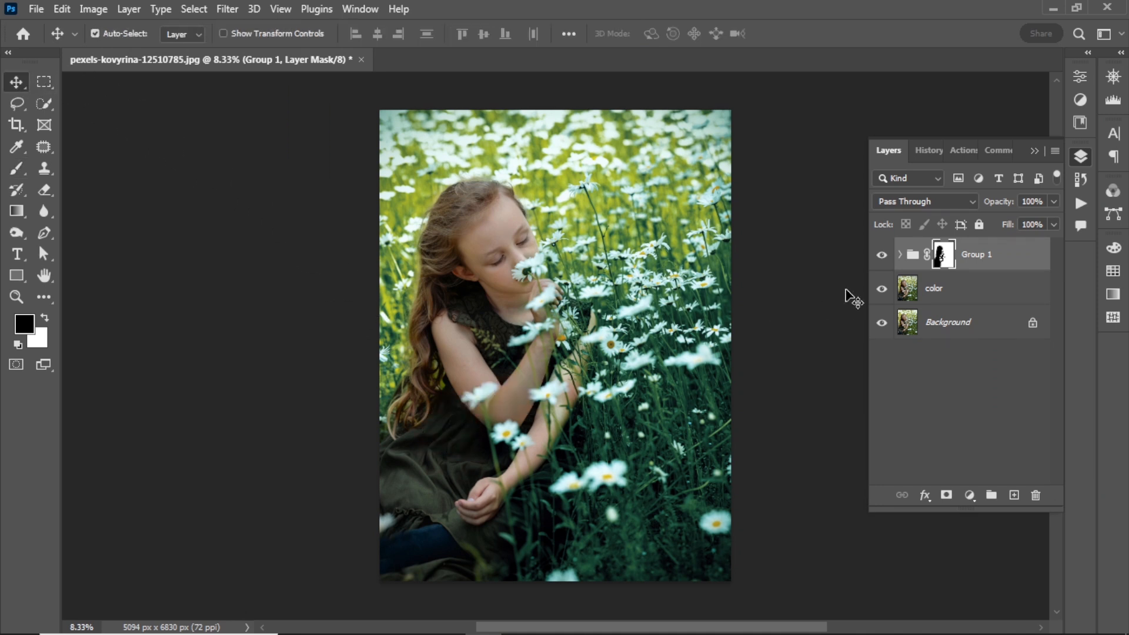
left_click(882, 256)
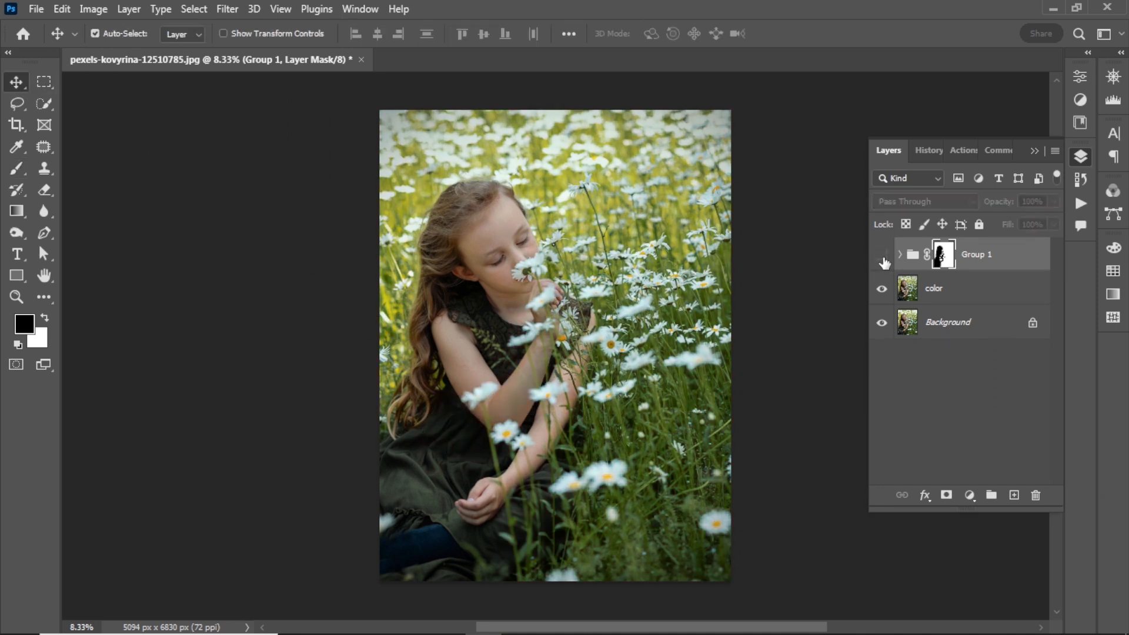
left_click(883, 257)
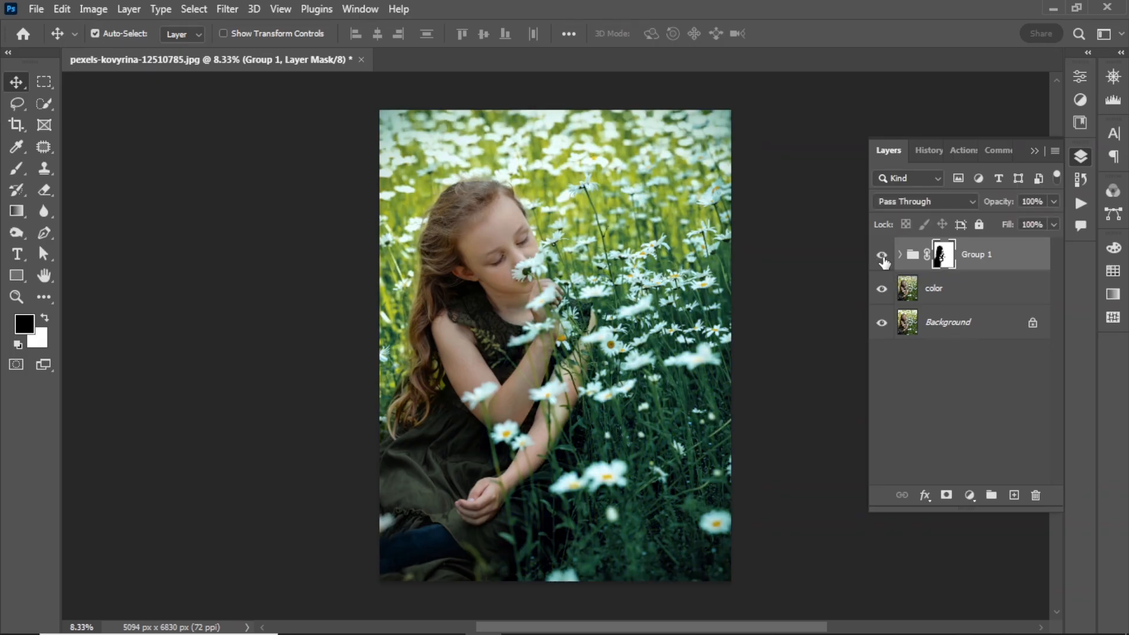
left_click(883, 258)
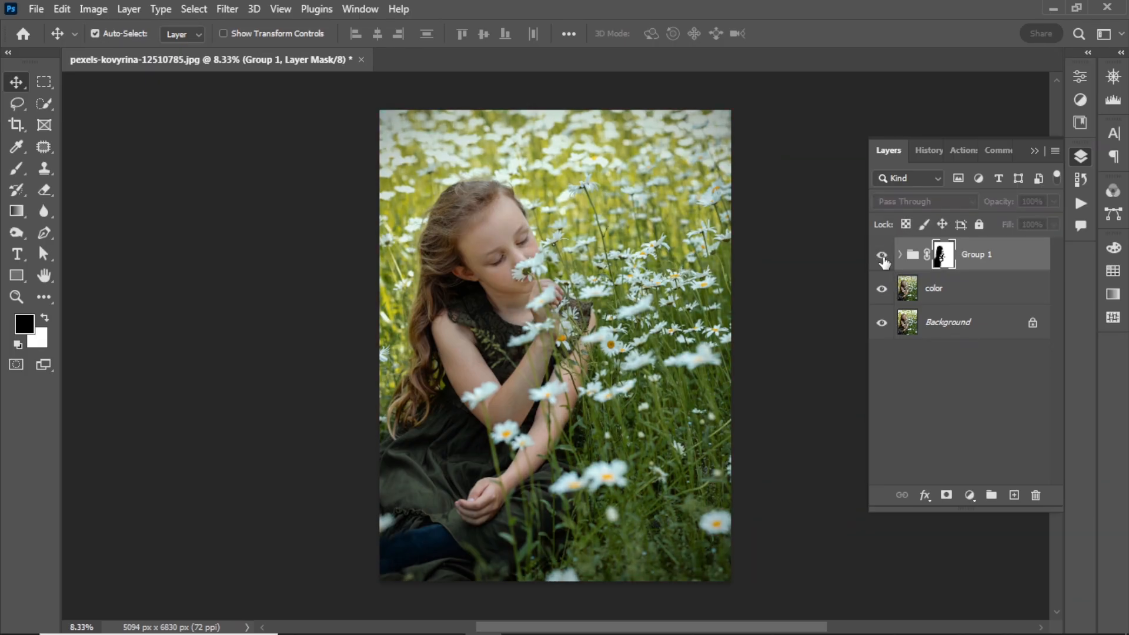